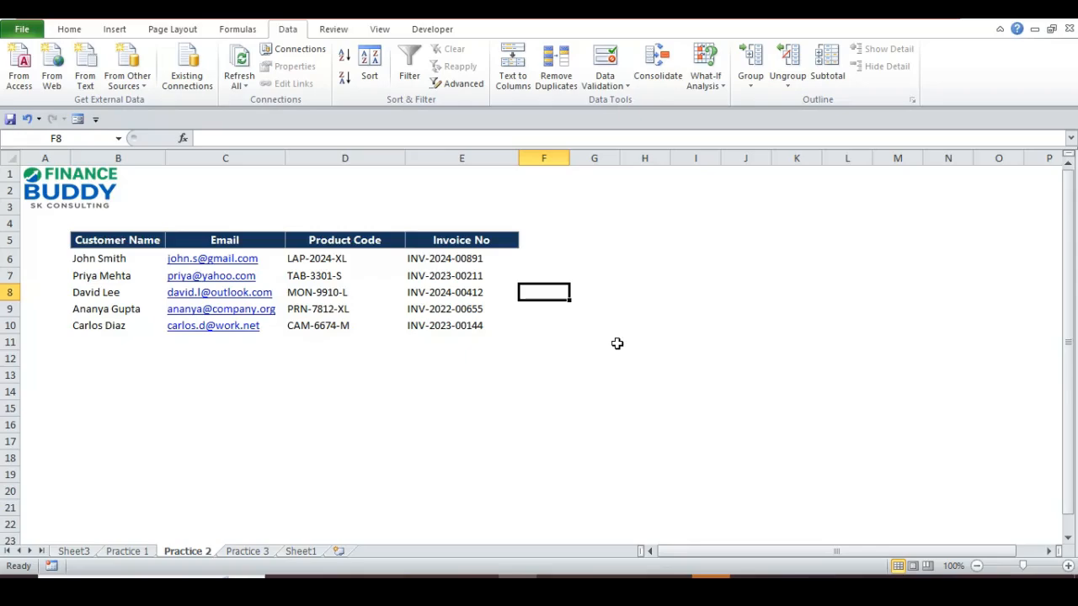
- Move to cell B4 above the customer table and start typing the title 'Left Functins'
key(Left)
key(Left)
key(Left)
key(Left)
key(Left)
key(Up)
key(Up)
key(Right)
key(Right)
key(Right)
key(Right)
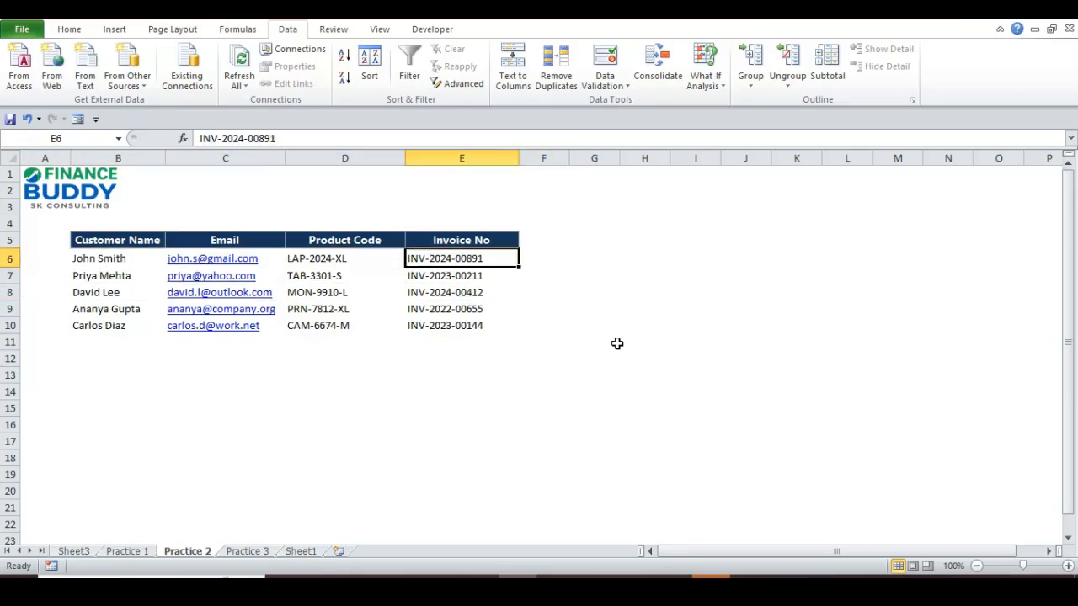
key(Right)
key(Left)
key(Up)
key(Right)
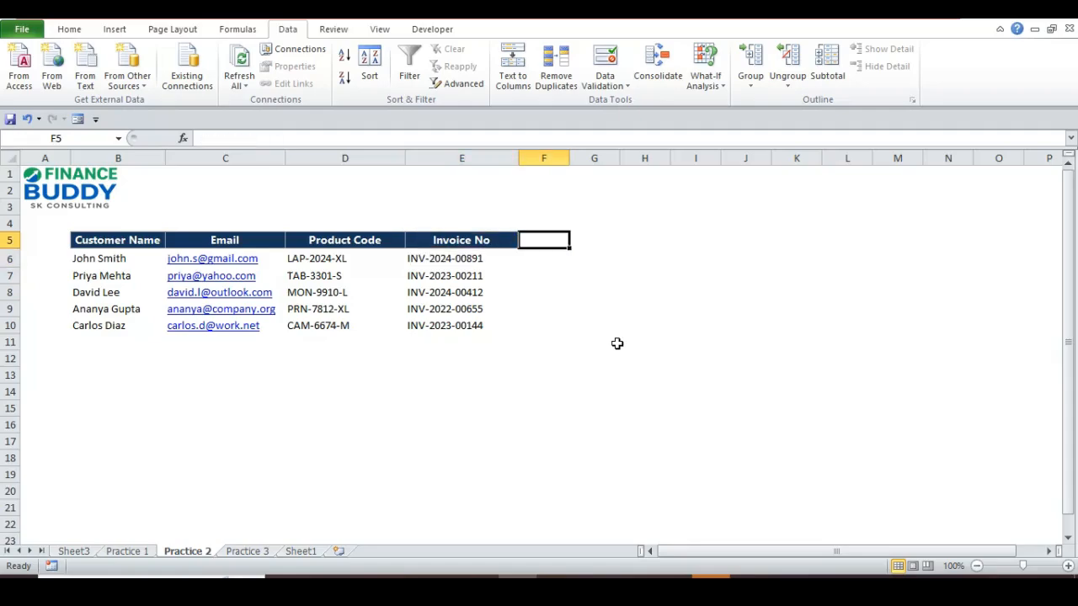
key(Left)
key(Left)
key(Left)
key(Left)
key(Left)
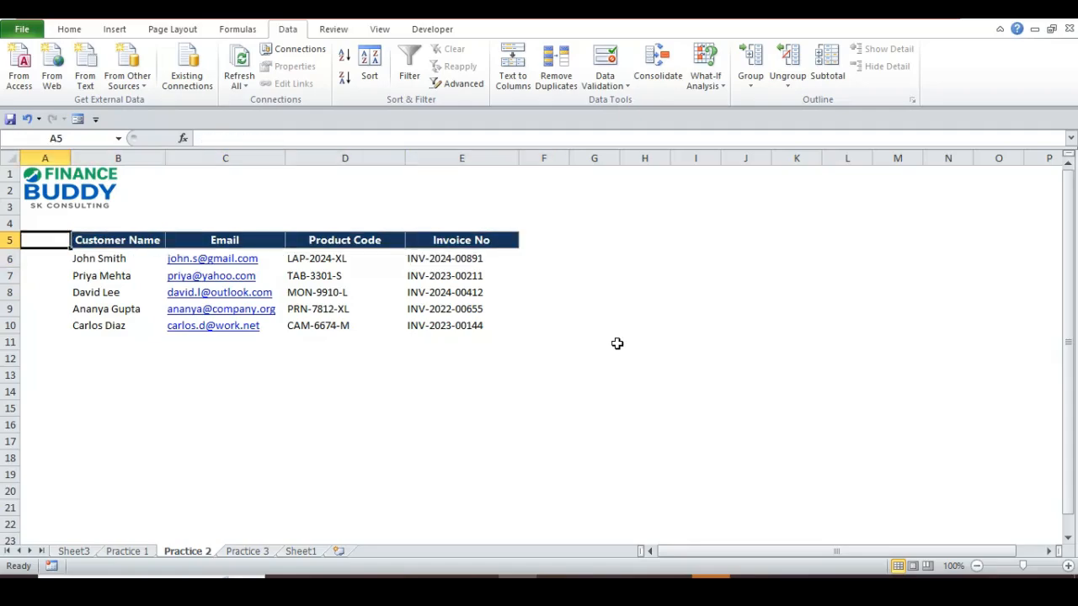
key(Up)
key(Right)
text(L)
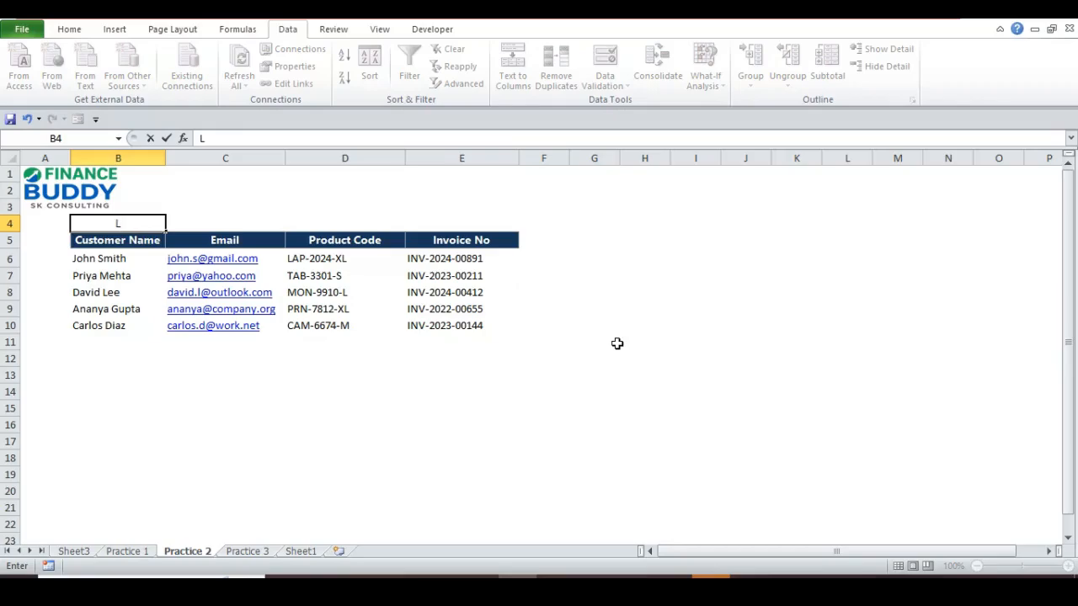
text(eft Functins)
- Commit the B4 title, then insert the missing 'o' so it reads 'Left Functions'
key(Return)
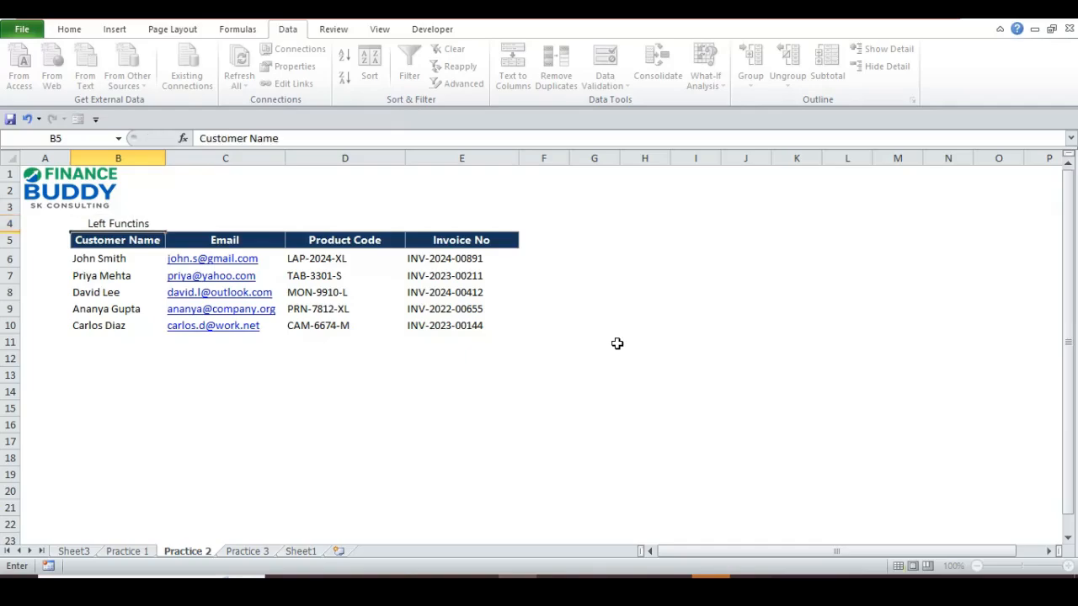
key(Up)
key(F2)
key(Left)
key(Left)
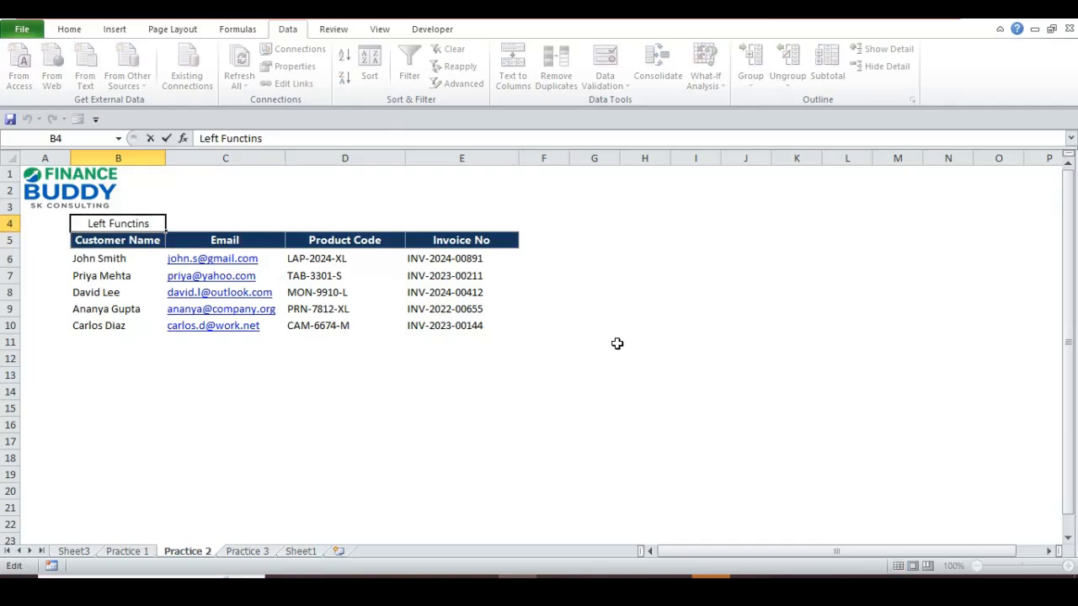
text(o)
key(Return)
key(Right)
key(Right)
key(Right)
key(Right)
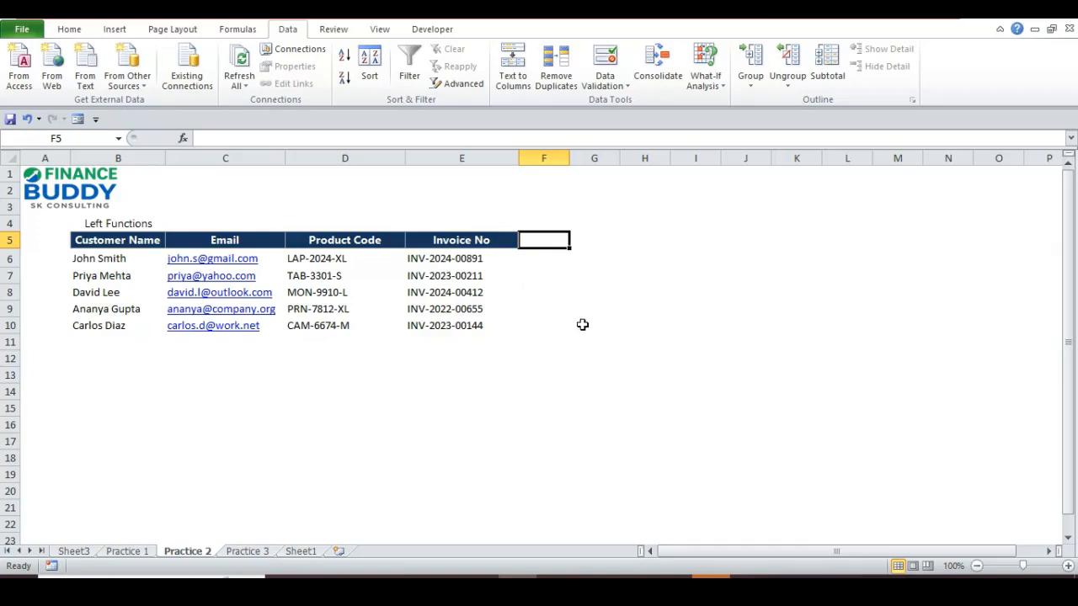
- Enter the heading 'First Name' in F5 beside Invoice No, correcting the typing slip
click(139, 245)
key(Down)
key(Right)
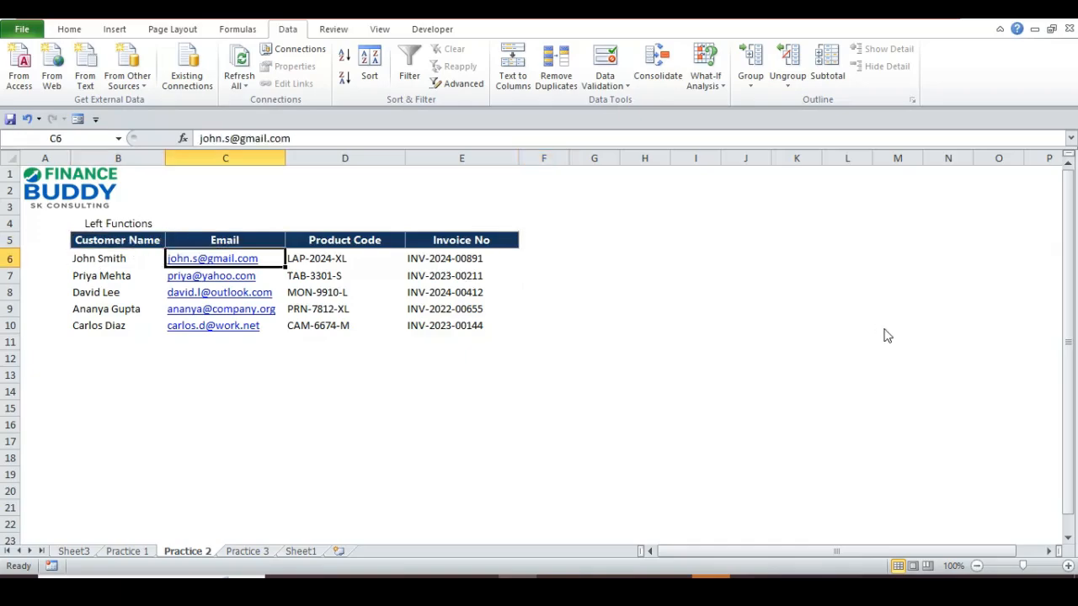
key(Right)
key(Right)
key(Up)
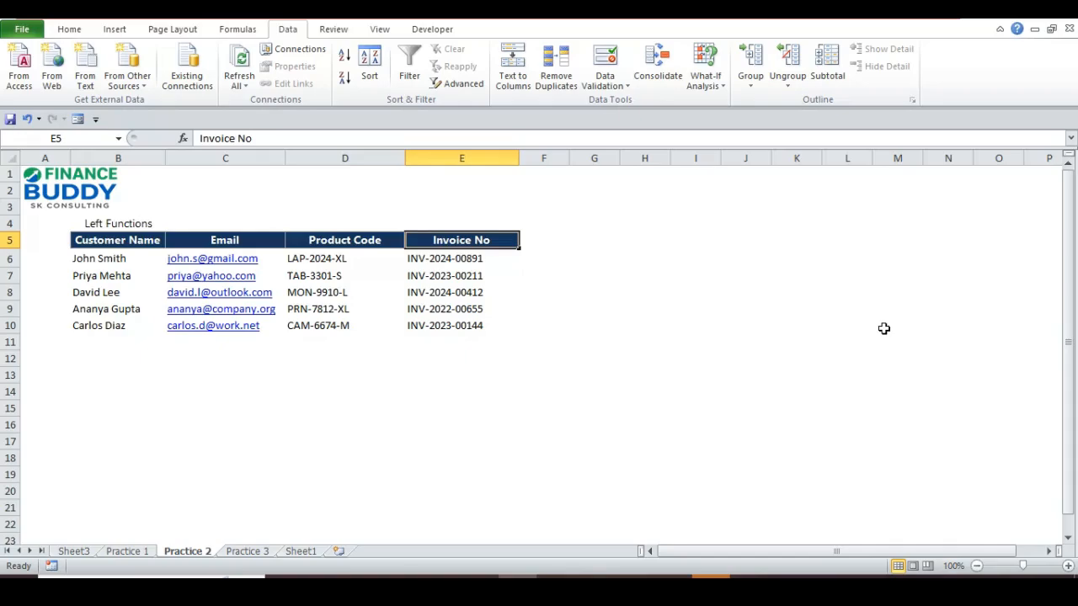
key(Right)
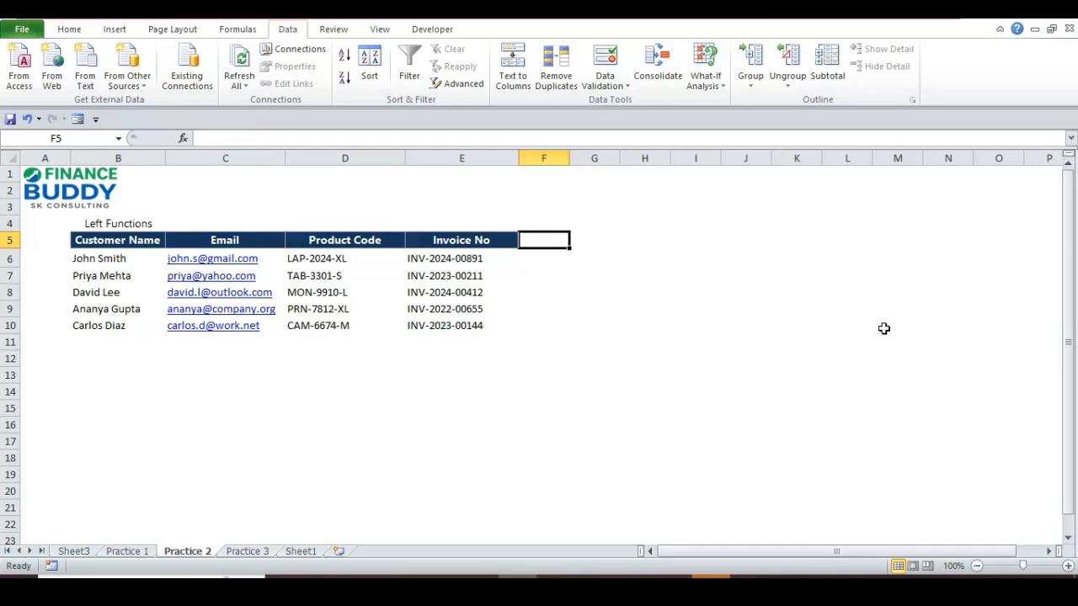
text(F)
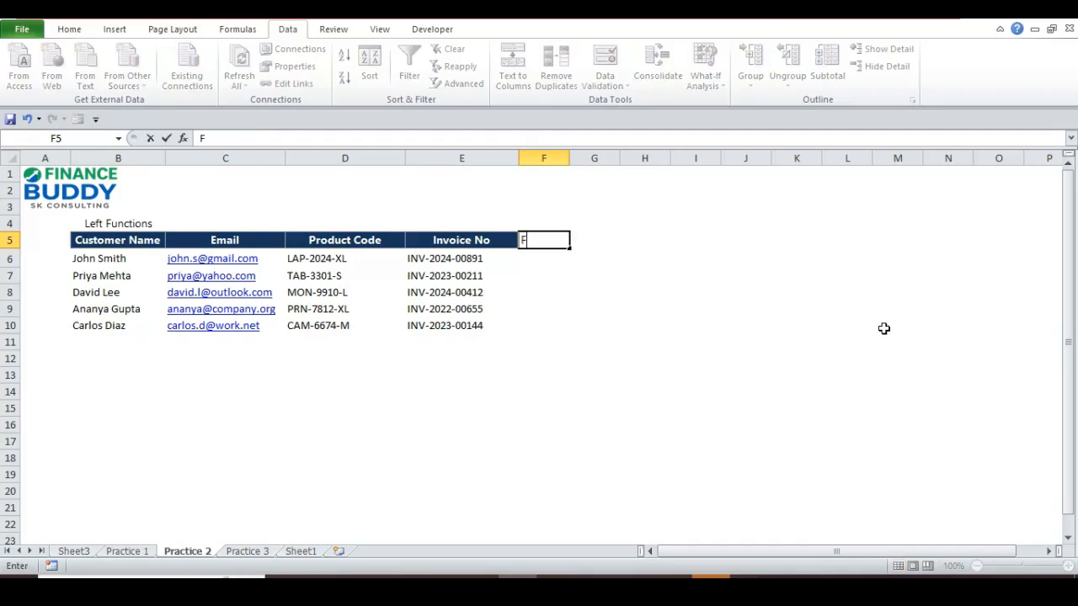
text(irs tNa======)
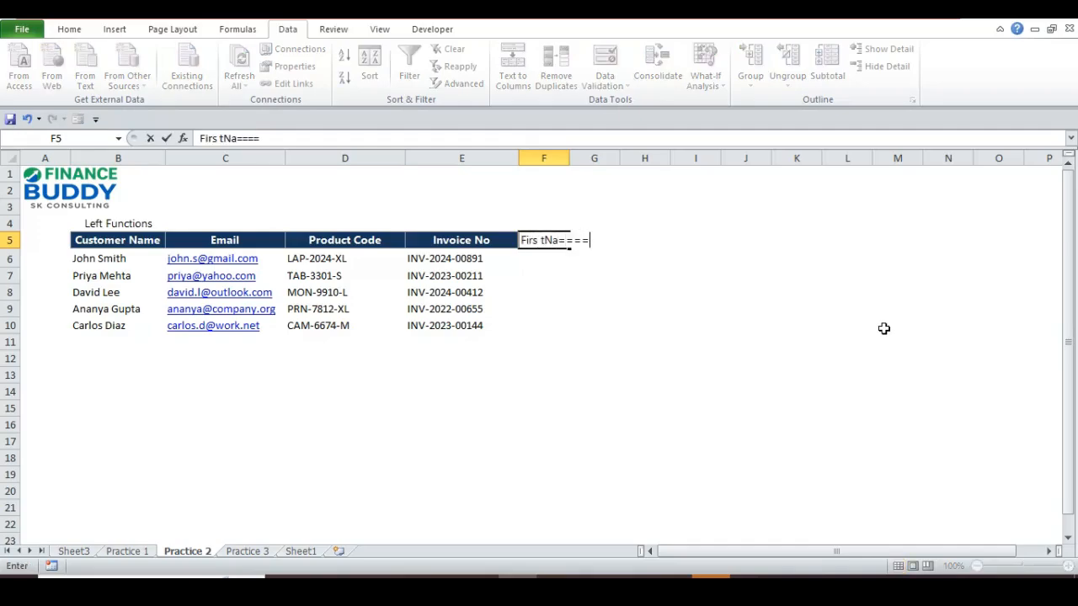
key(BackSpace)
key(BackSpace)
key(BackSpace)
key(BackSpace)
key(BackSpace)
key(BackSpace)
key(BackSpace)
key(BackSpace)
key(BackSpace)
text(t Name)
key(Return)
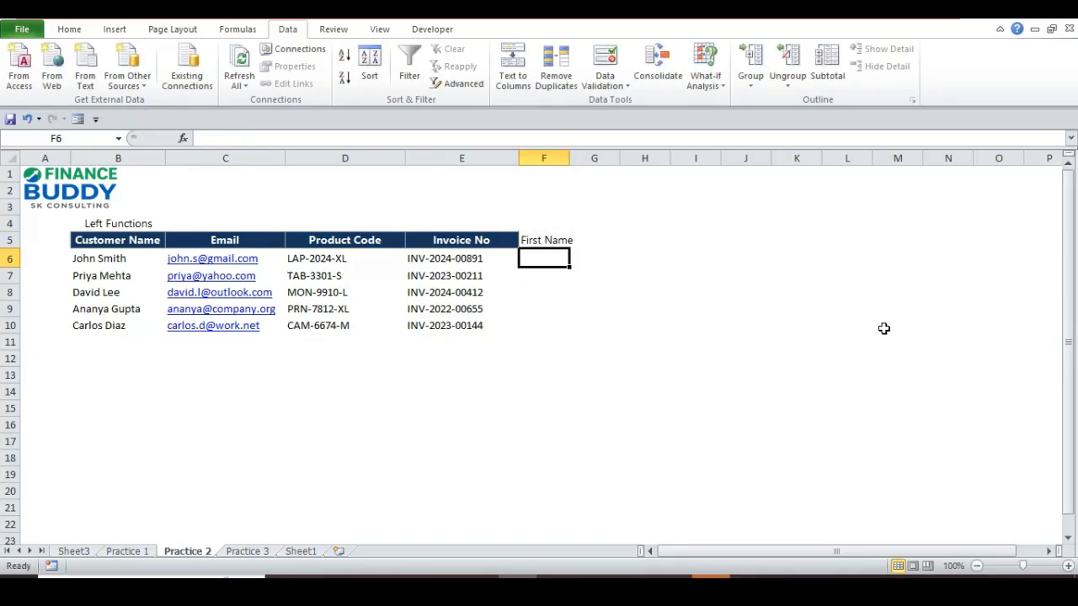
- Select the five customer names from B6 down, then return to F6 under First Name
key(Left)
key(Left)
key(Left)
key(Left)
key(ctrl+shift+Down)
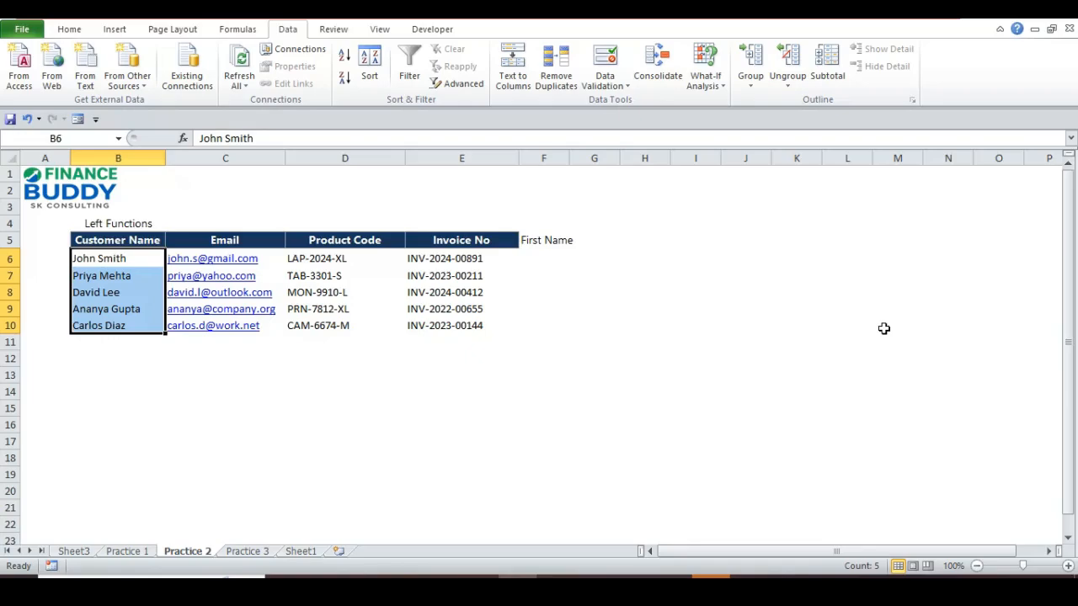
key(Down)
key(Down)
key(Down)
key(Down)
key(Up)
key(Up)
key(Up)
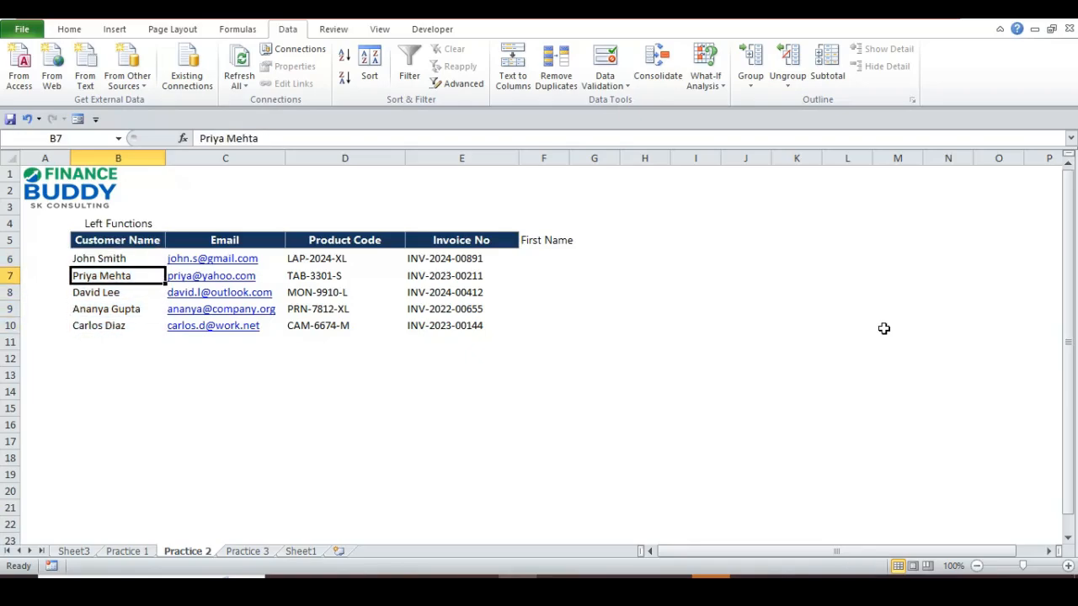
key(Up)
key(ctrl+shift+Down)
key(Up)
key(Down)
key(Right)
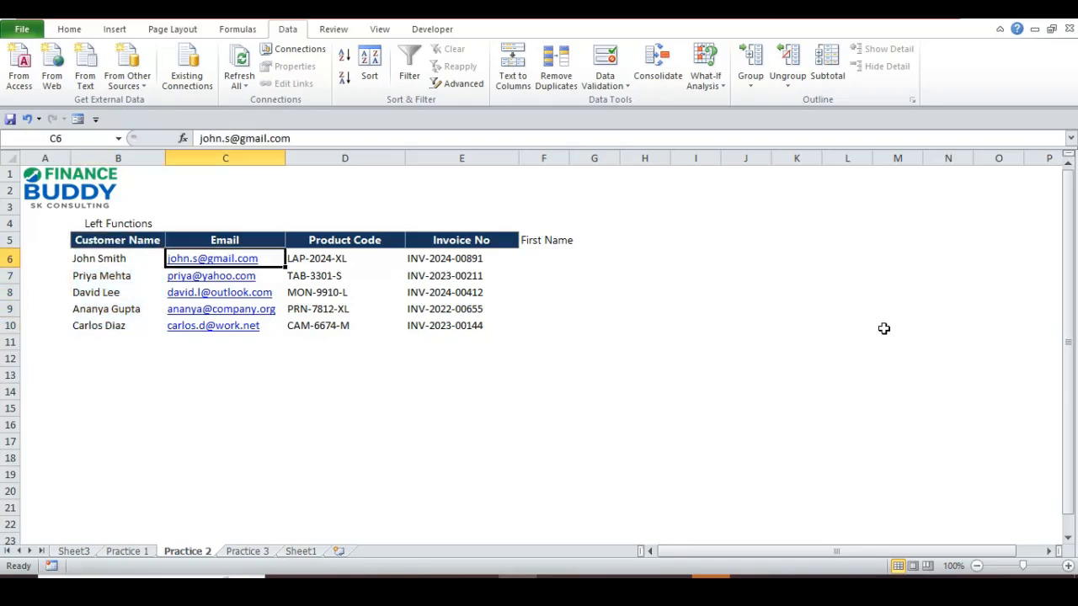
key(Right)
key(Right)
key(Right)
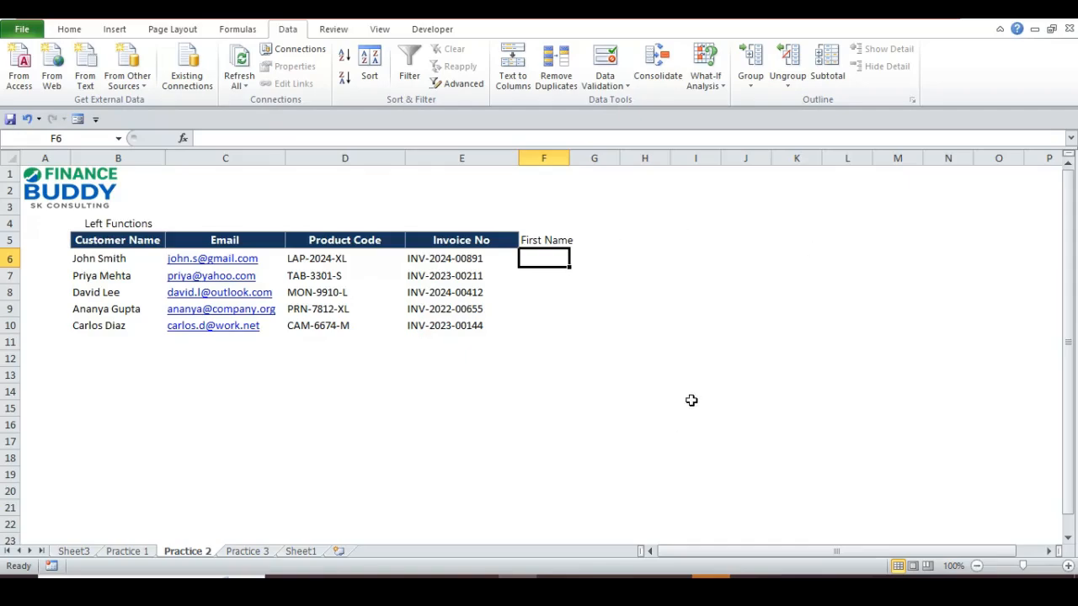
text(Josh)
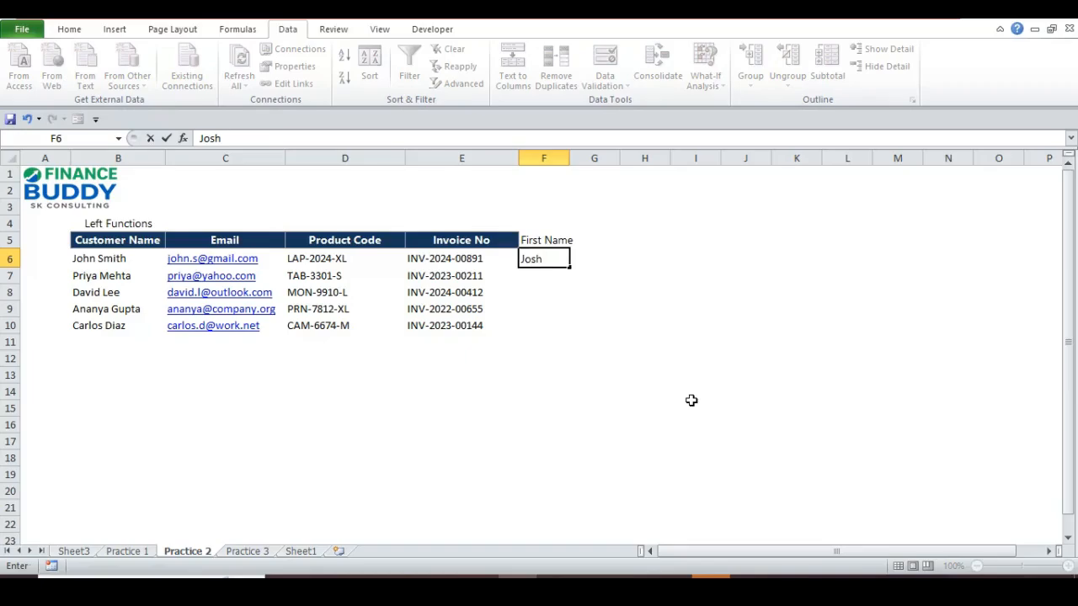
key(Return)
key(Up)
text(Josh)
key(BackSpace)
key(BackSpace)
text(hn)
key(Return)
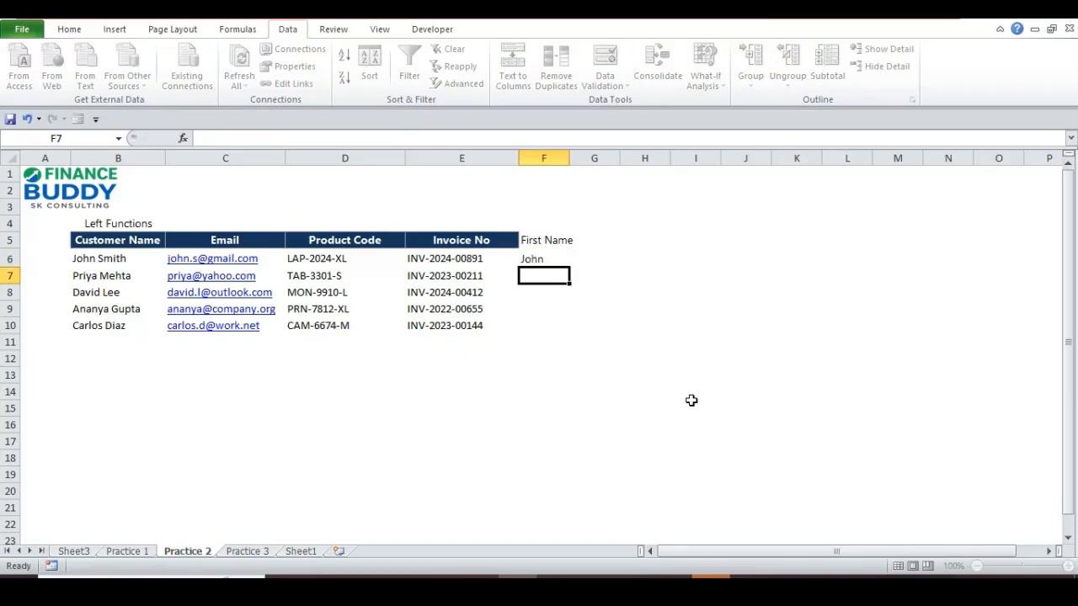
text(Priya)
key(Return)
key(Up)
key(Up)
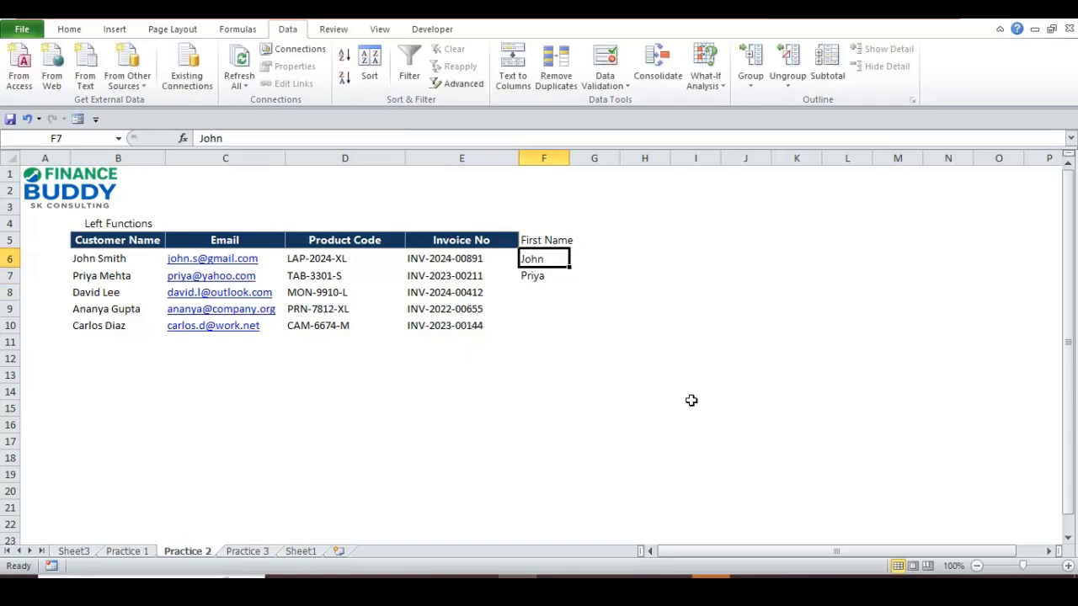
key(shift+Down)
key(Delete)
key(Up)
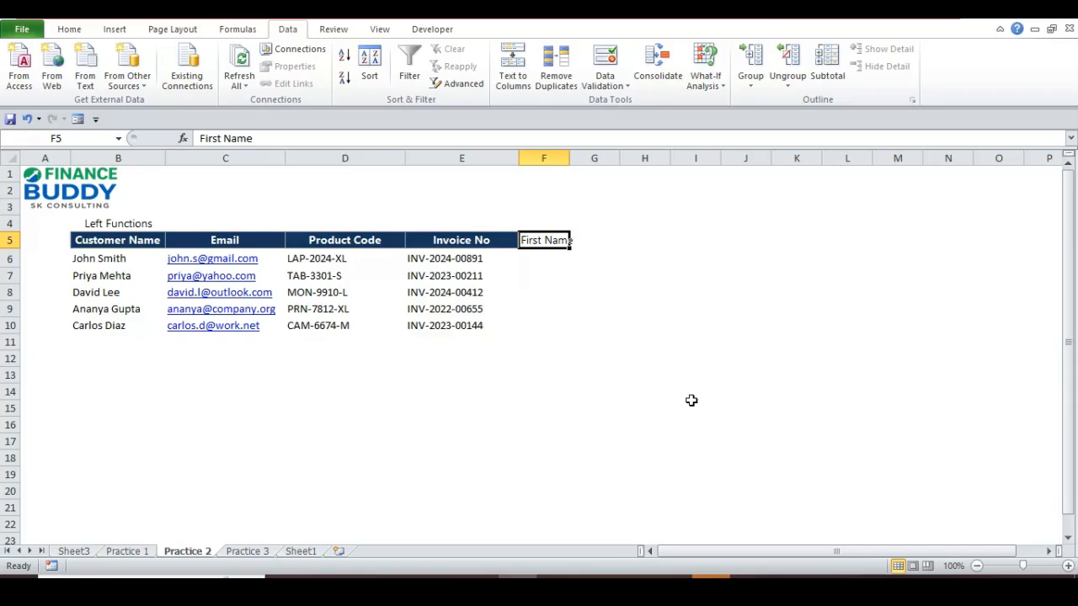
key(Down)
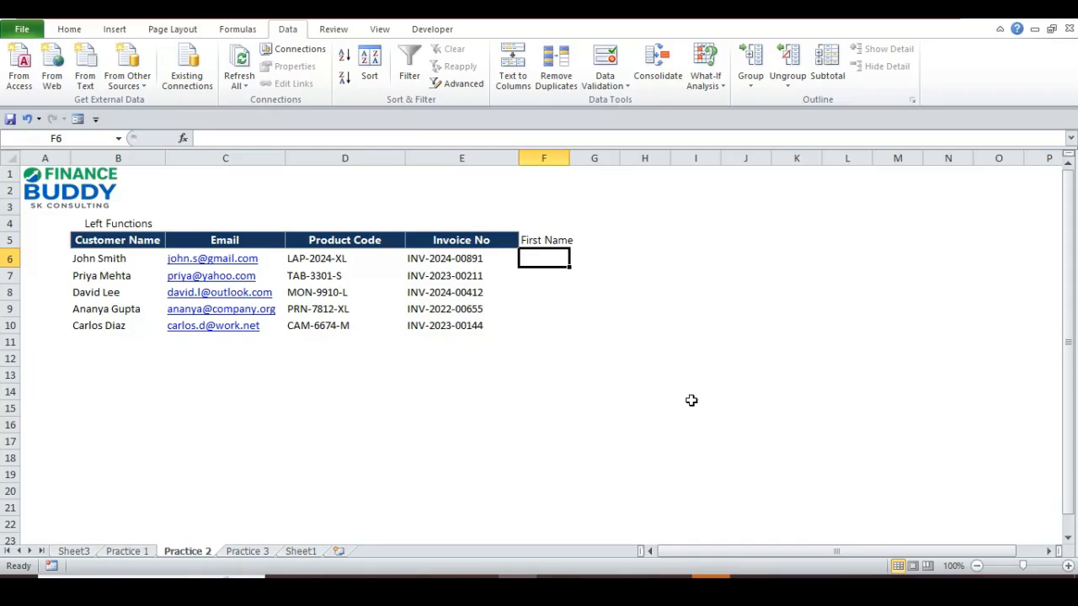
- Enter =LEFT(B6,FIND("",B6)-1) in F6, which shows no visible result yet
text(=)
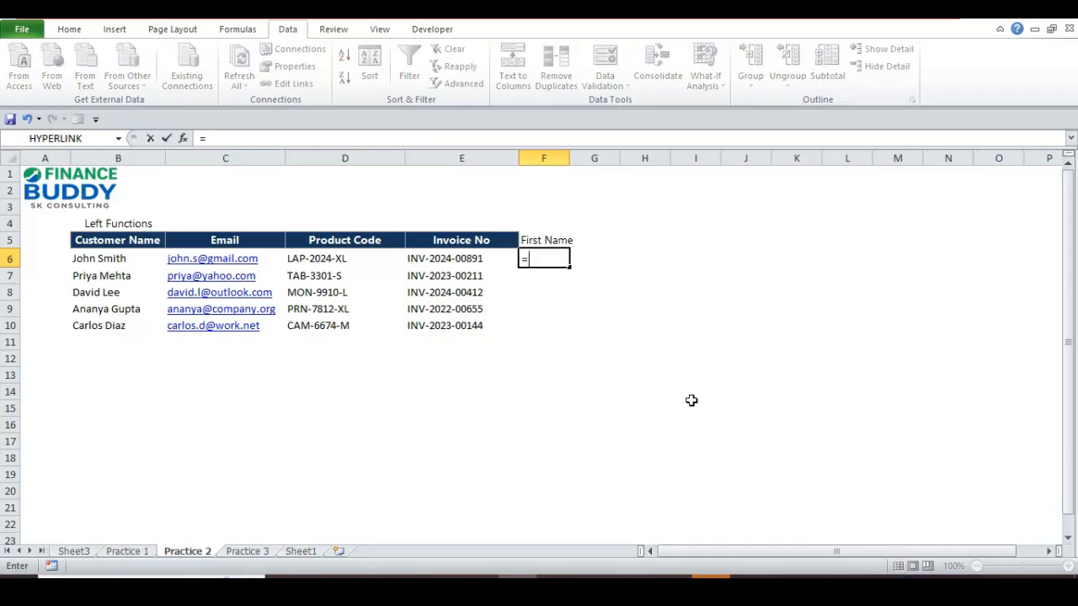
text(left)
key(Tab)
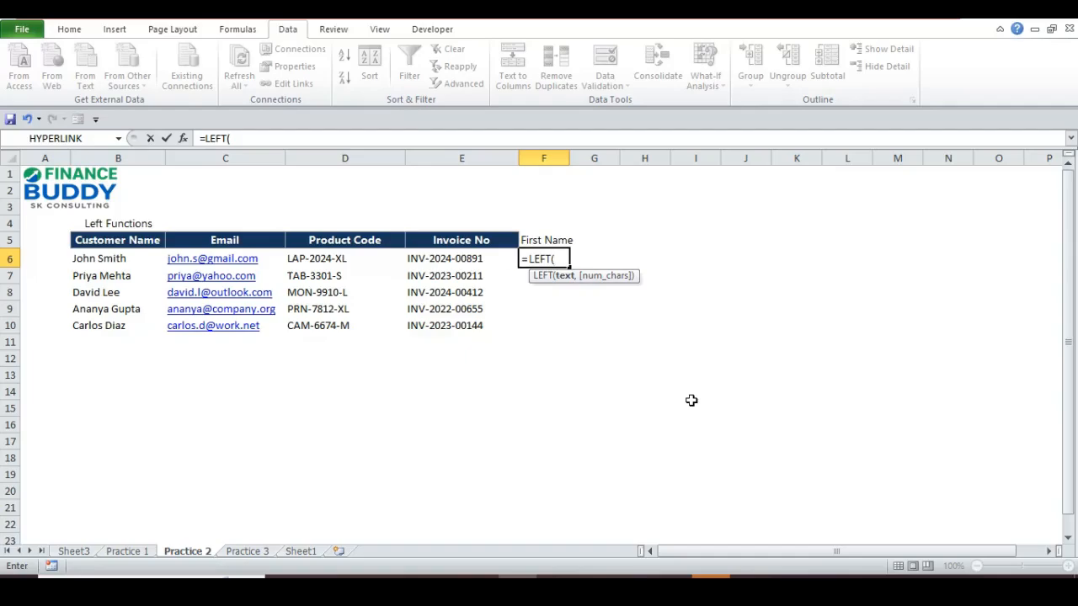
key(Left)
key(Left)
key(Left)
key(Left)
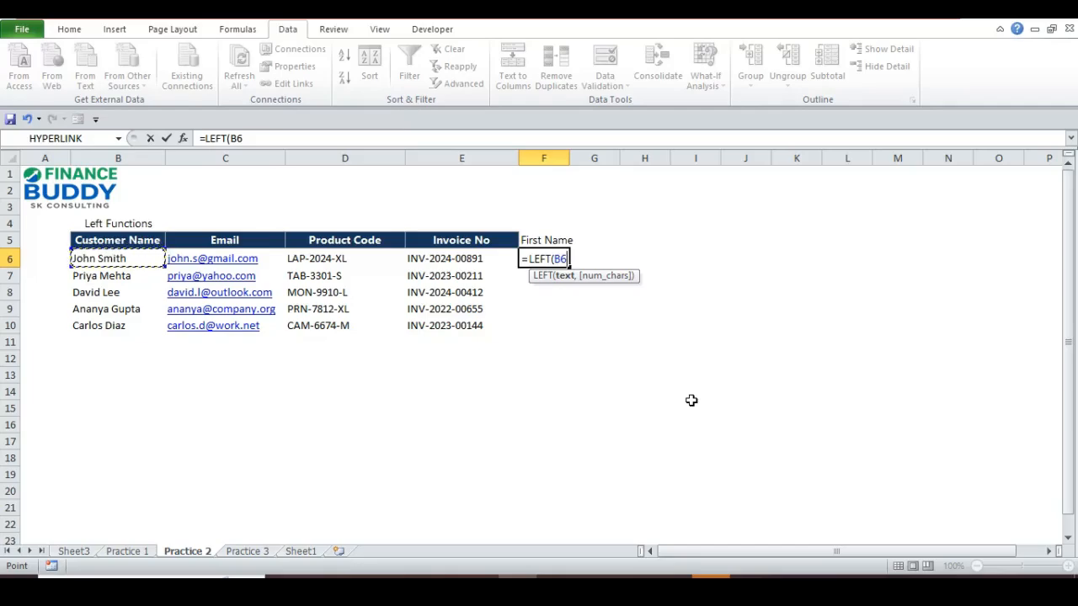
text(,)
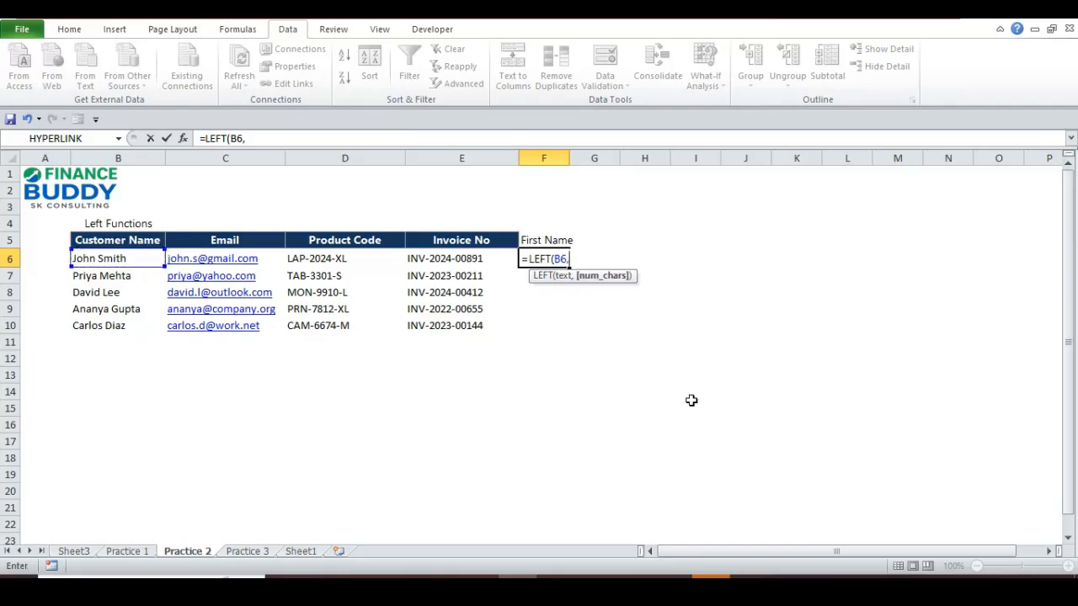
text(Fi)
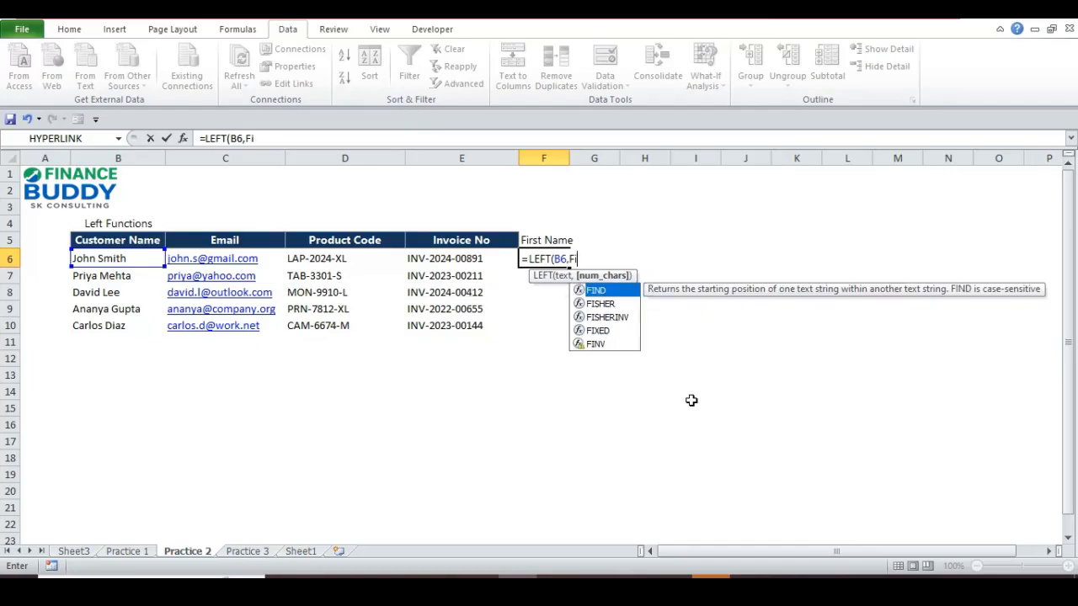
key(Tab)
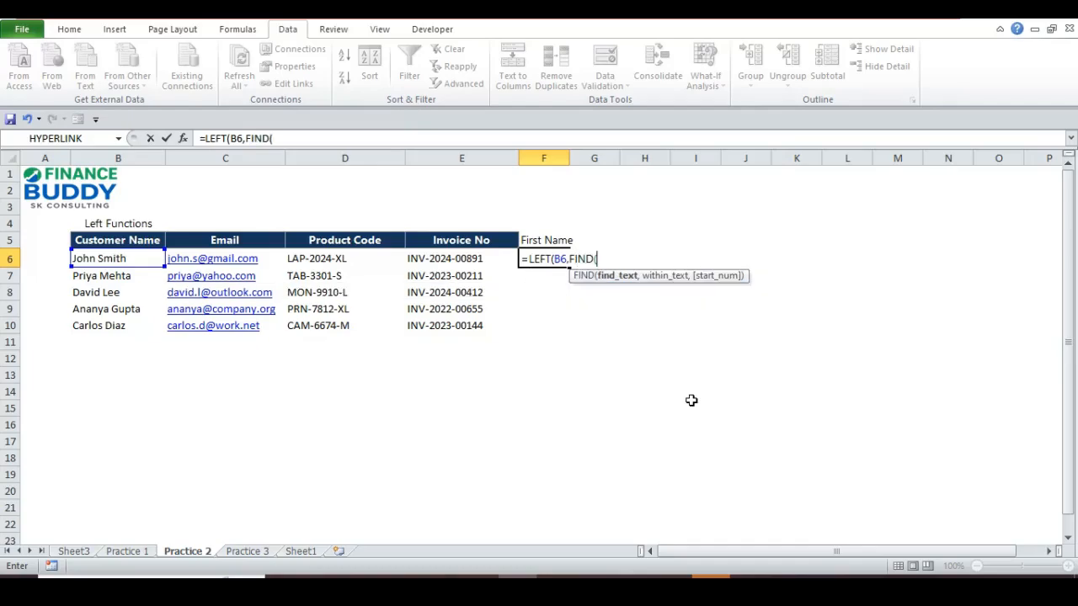
text("")
text(,)
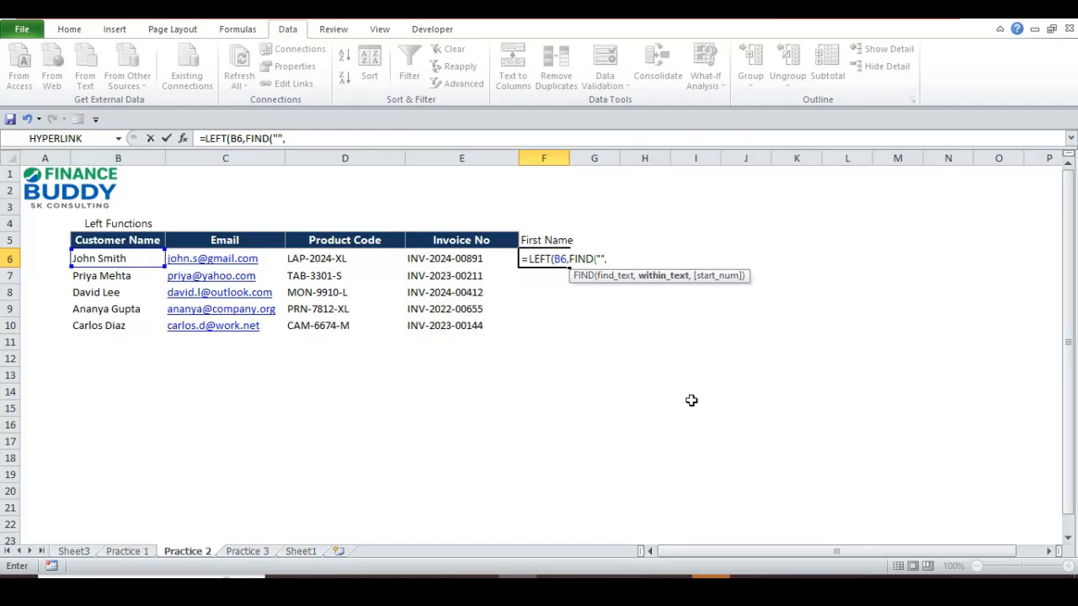
click(140, 260)
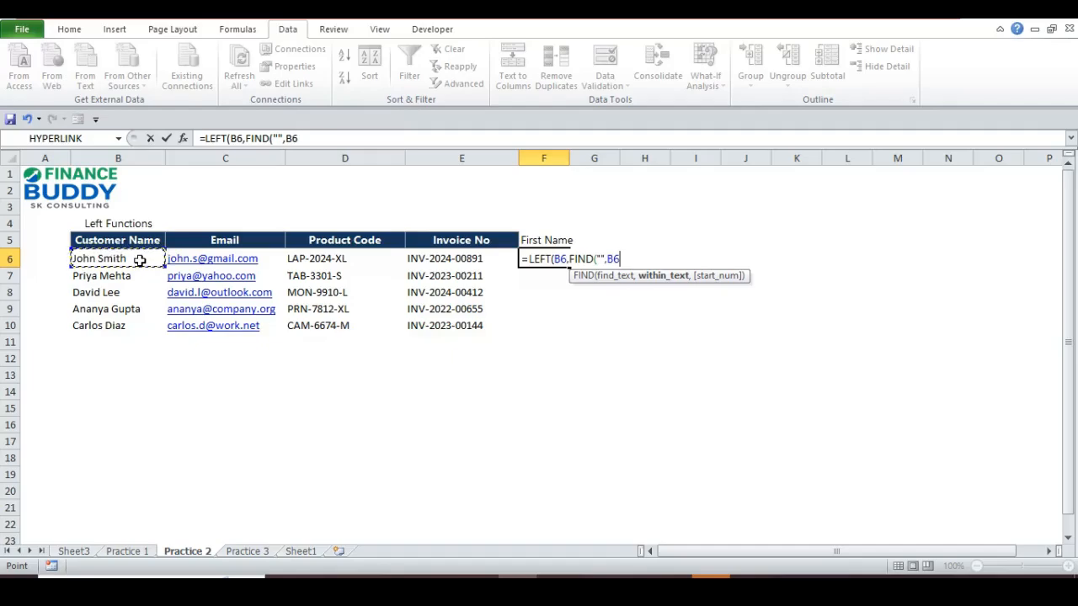
text()-1)
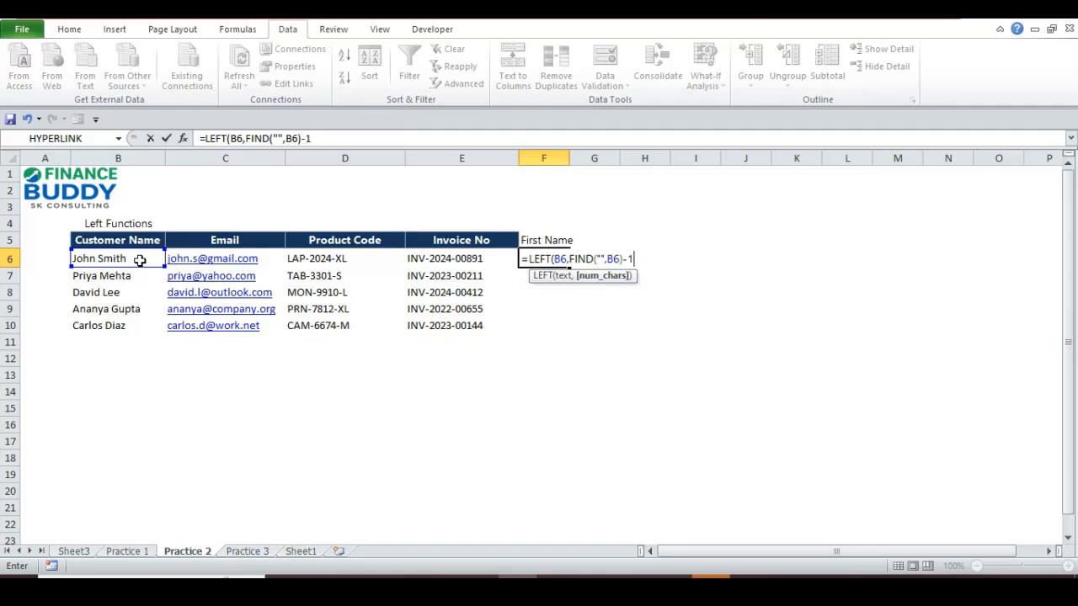
text())
key(Return)
- Put a space between FIND's quotes in F6 so the formula returns John
key(Up)
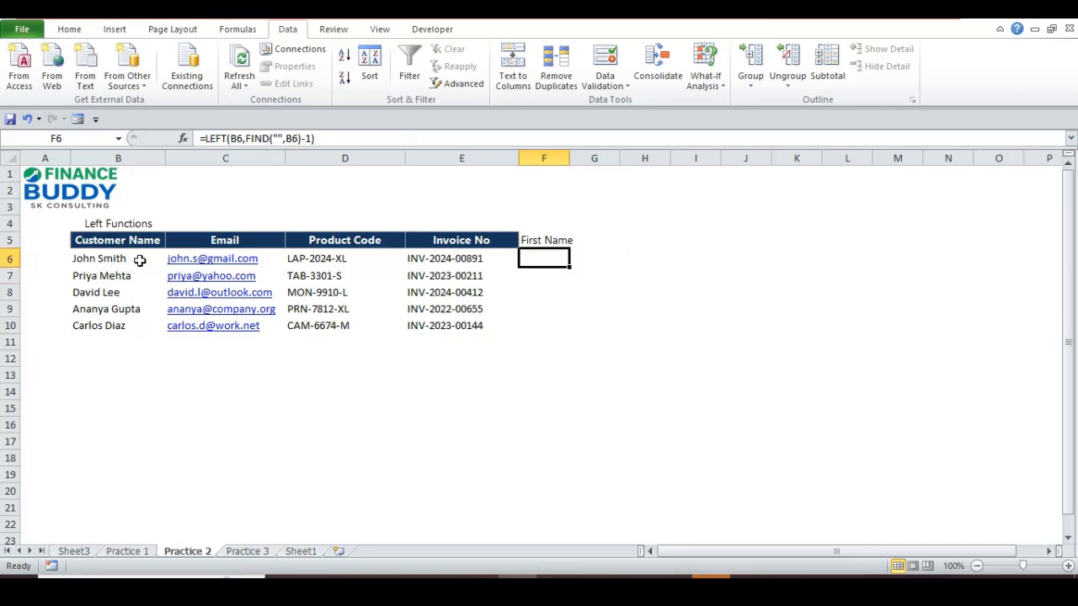
key(F2)
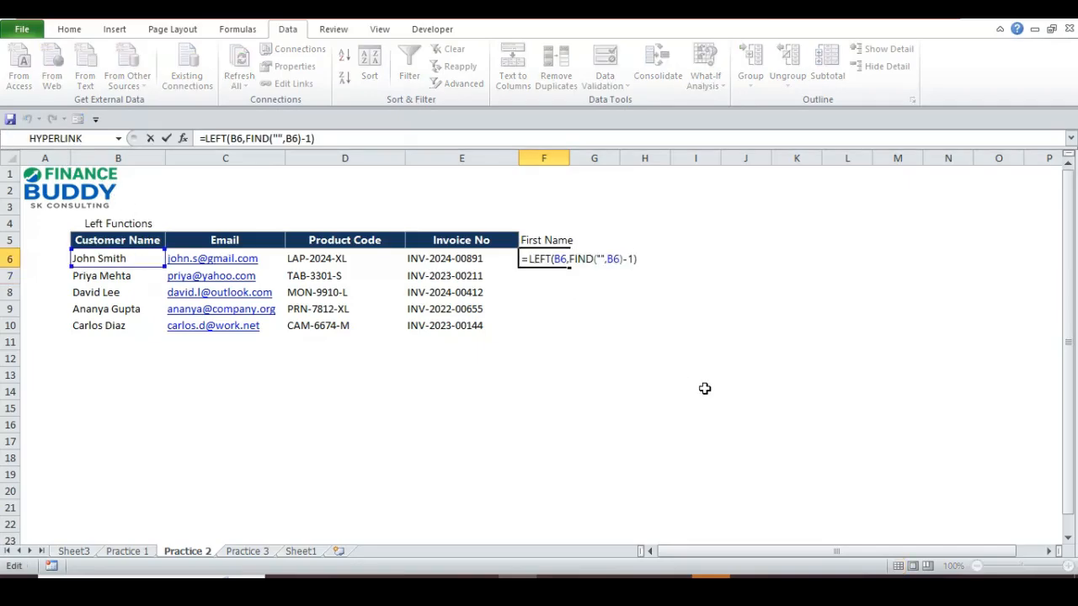
key(Escape)
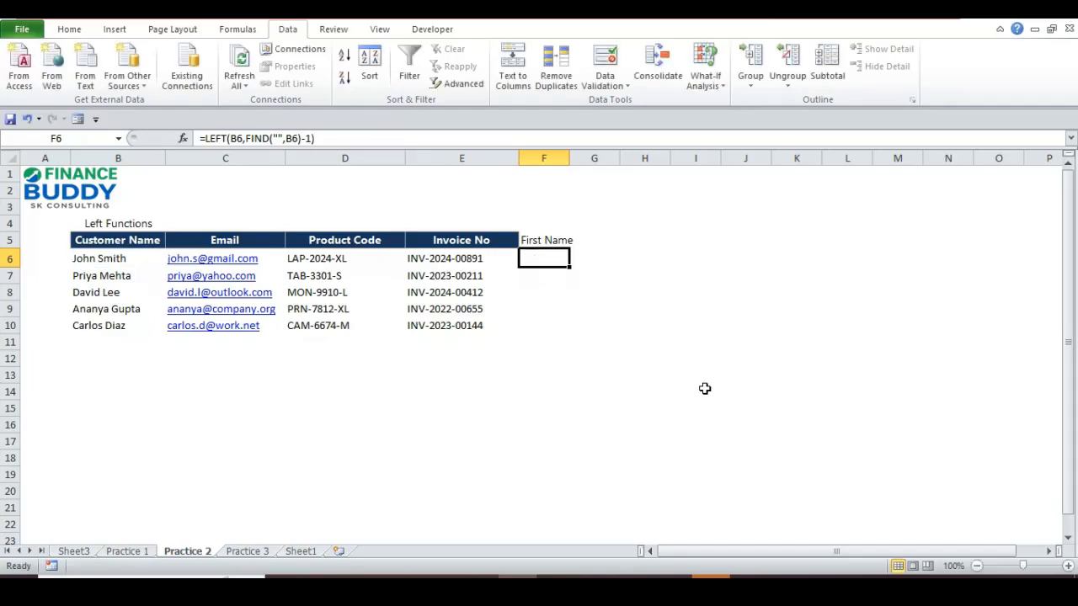
key(F2)
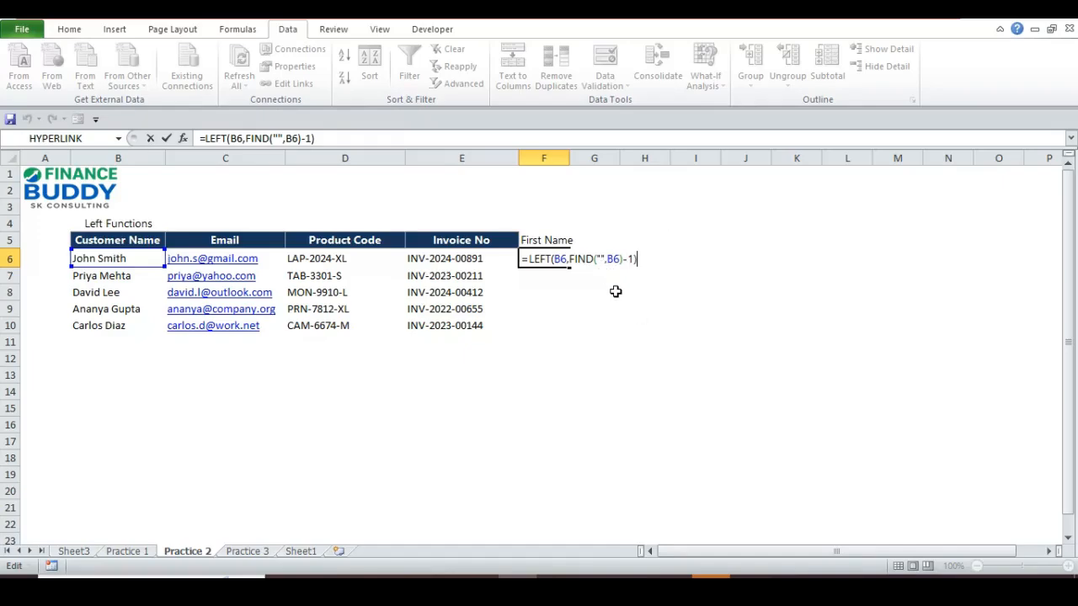
key(Left)
key(Left)
key(Left)
key(Left)
key(Left)
key(Left)
key(Left)
key(Left)
key(Return)
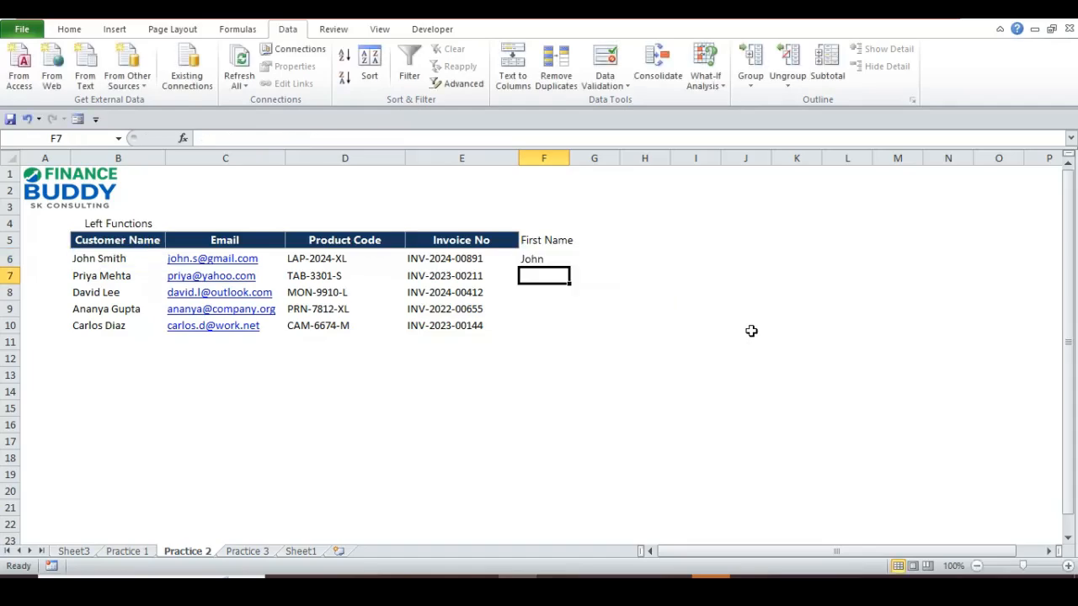
- Reopen F6's formula and step back into its FIND part to explain it
key(Up)
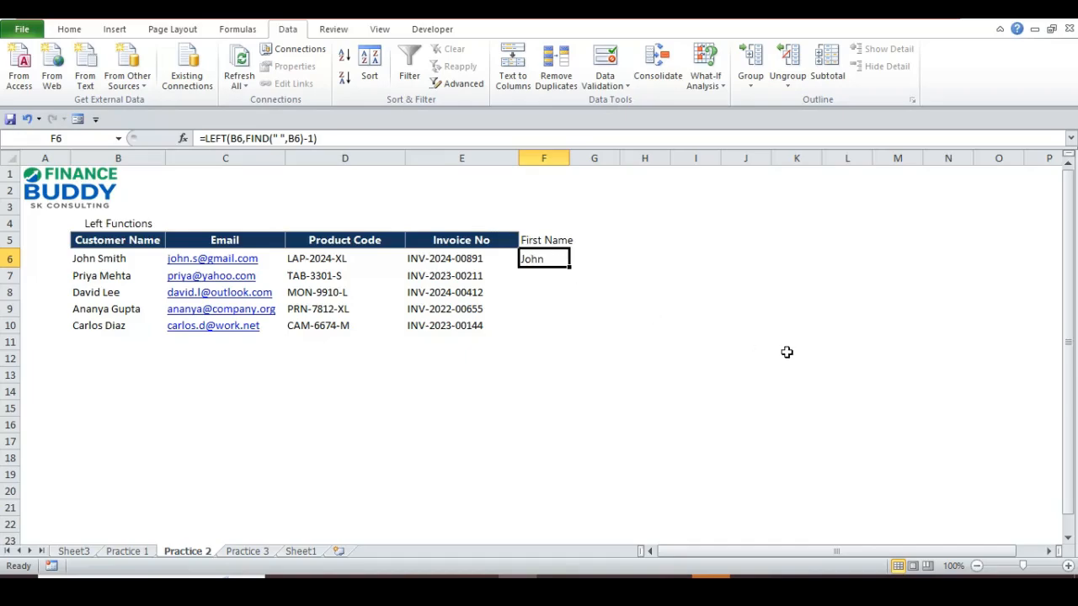
key(F2)
key(Left)
key(Left)
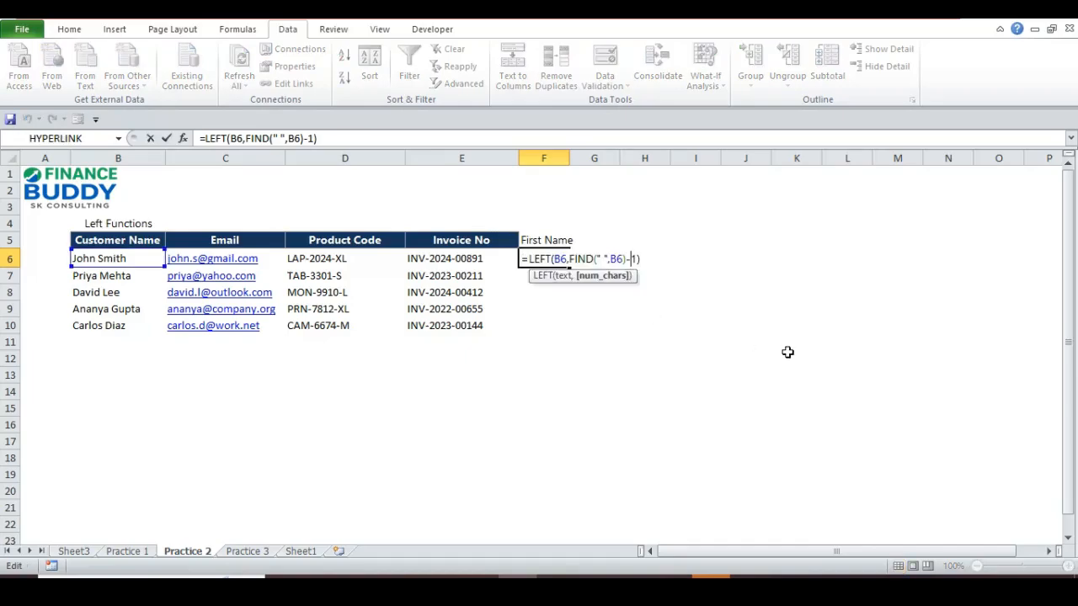
key(Left)
key(Left)
key(Left)
key(Left)
key(Left)
key(Left)
key(Left)
key(Left)
key(Left)
key(Left)
key(Left)
key(Right)
key(Right)
key(Right)
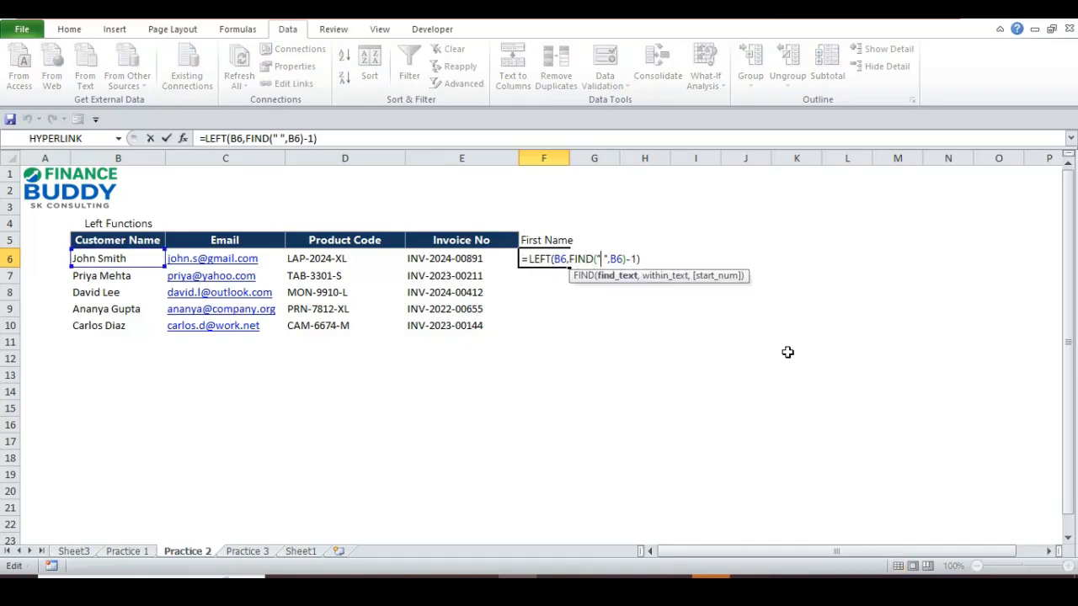
key(Left)
key(Left)
key(Left)
key(Left)
key(Left)
key(Left)
key(Left)
key(Left)
key(Left)
key(Left)
key(Left)
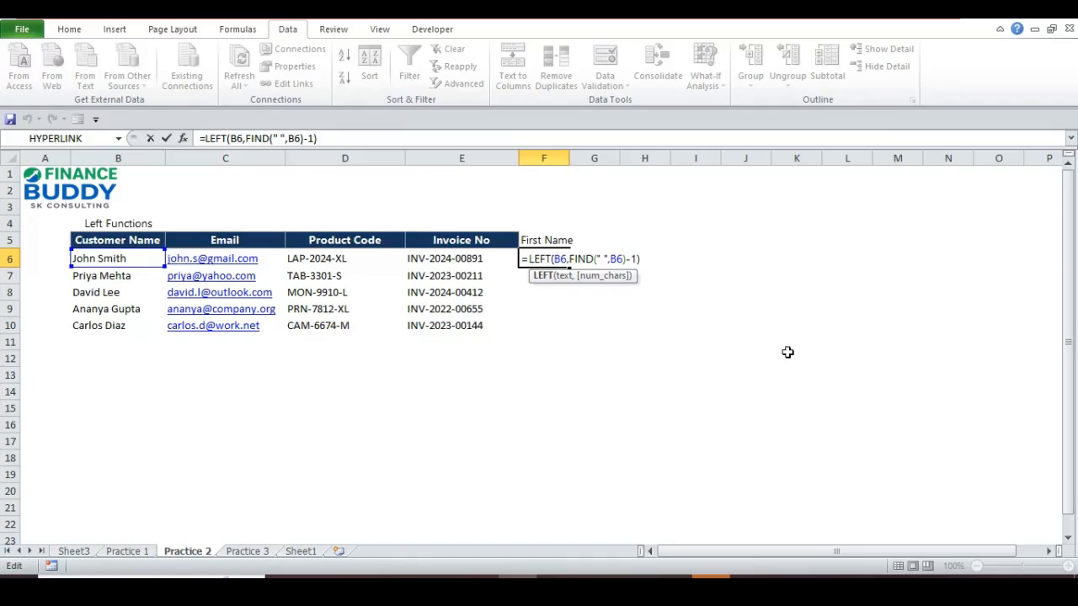
key(Right)
key(Right)
key(Right)
key(Right)
key(Right)
key(Left)
key(Left)
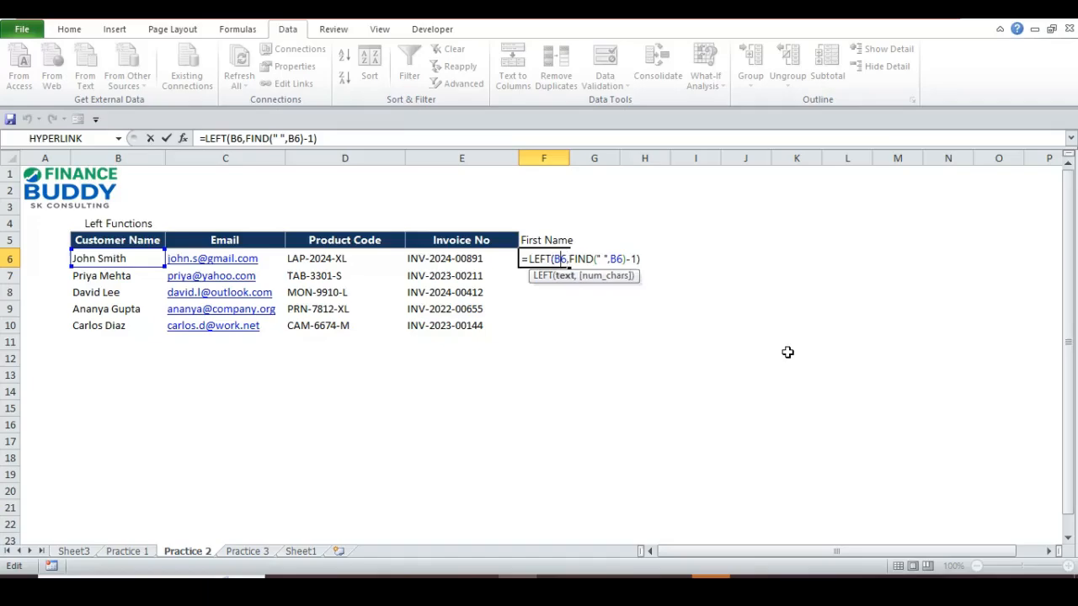
key(Right)
key(Right)
key(Right)
key(Right)
key(Right)
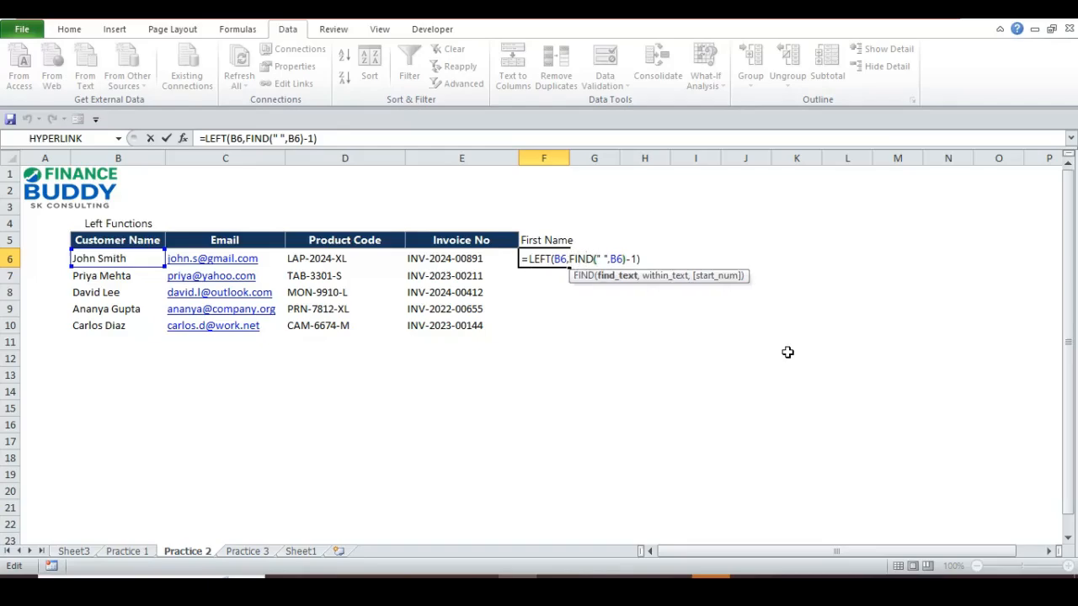
key(shift+Left)
key(shift+Left)
key(shift+Left)
key(shift+Left)
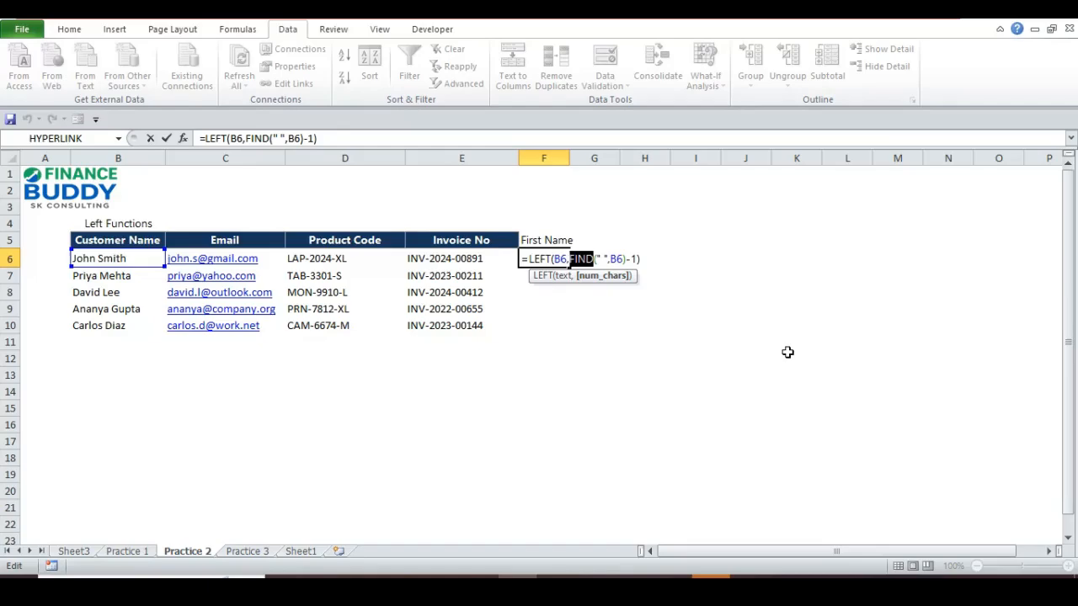
key(Right)
key(Right)
key(Right)
key(Right)
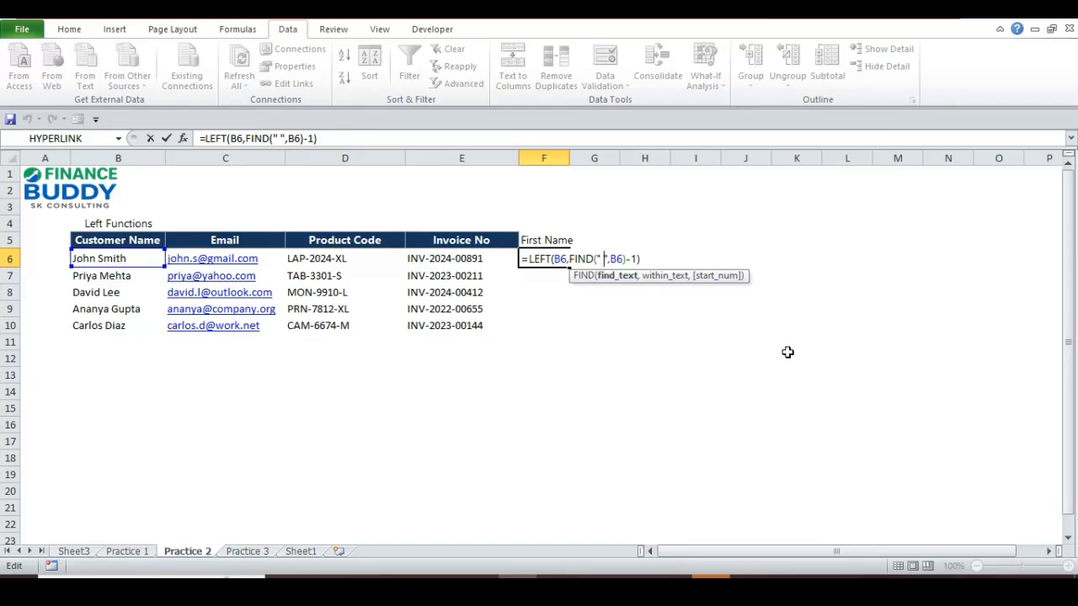
key(BackSpace)
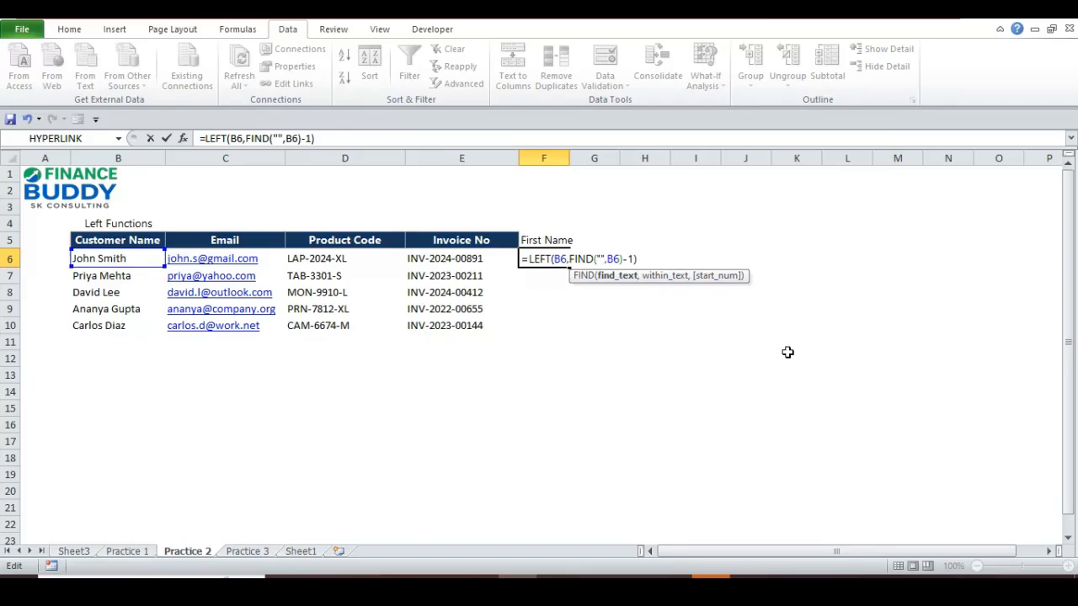
key(Right)
key(Right)
key(Right)
key(Right)
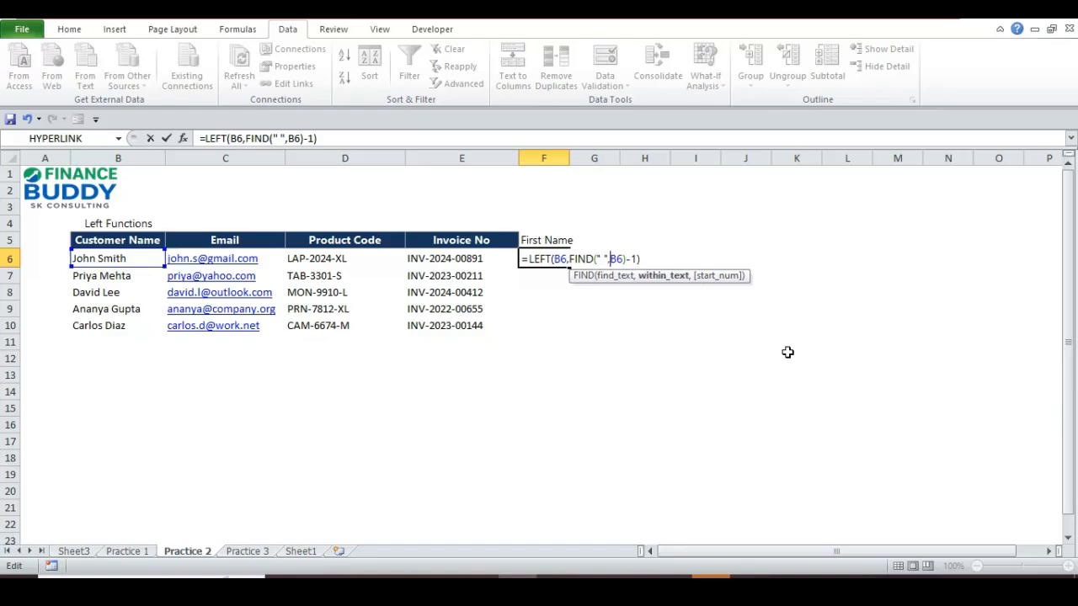
key(shift+Left)
key(shift+Left)
key(Right)
key(Right)
key(Right)
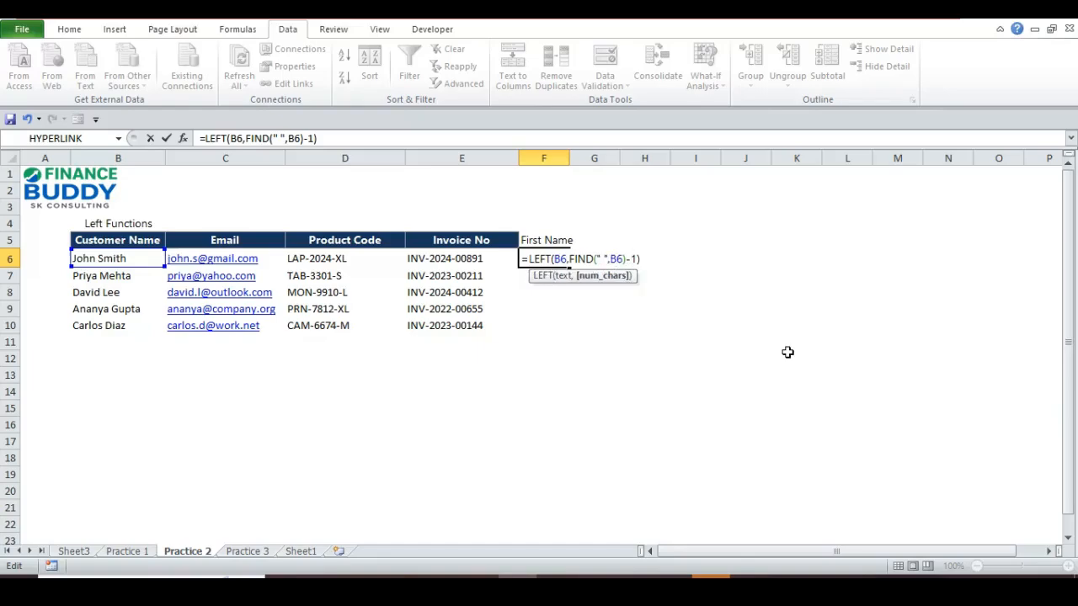
key(shift+Left)
key(shift+Left)
- Change F6's formula from -1 to +1, so it returns 'John S'
key(Left)
key(Left)
key(Right)
key(Right)
key(Right)
key(ctrl+Return)
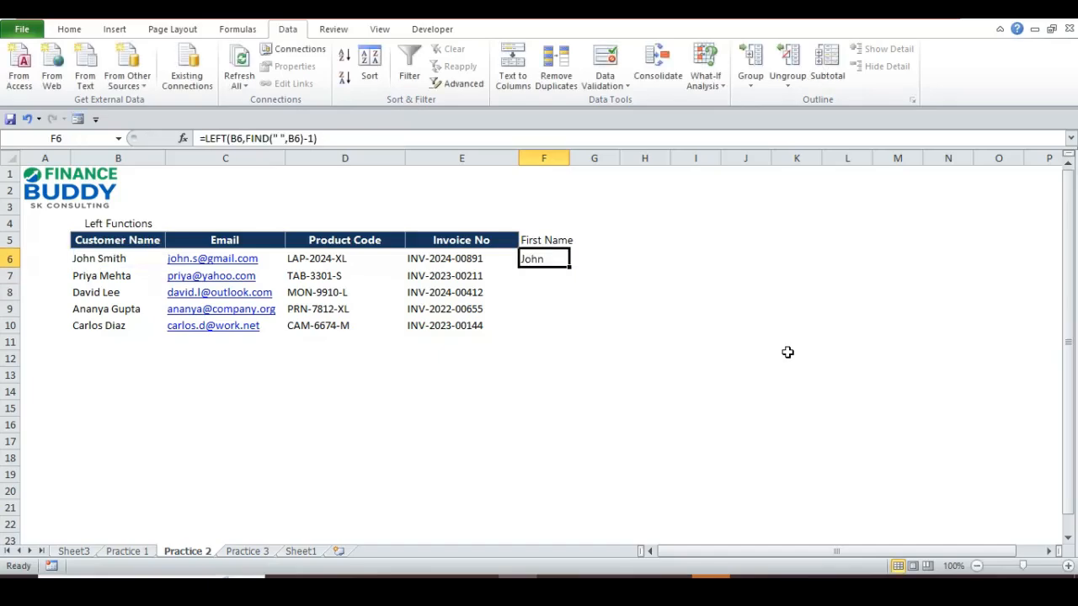
key(F2)
key(Left)
key(Left)
key(Left)
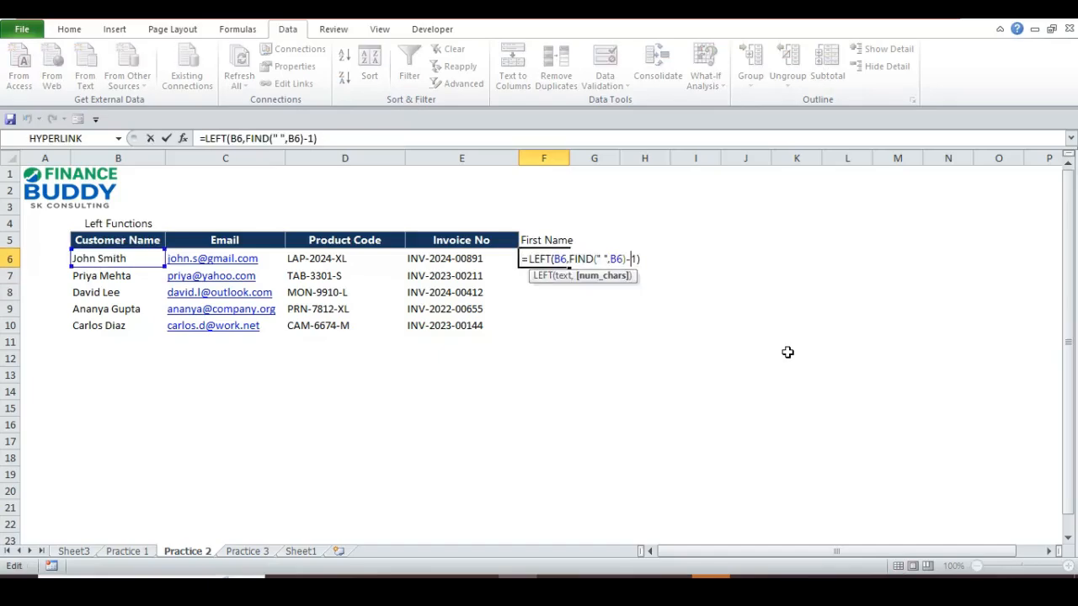
text(+)
key(ctrl+Return)
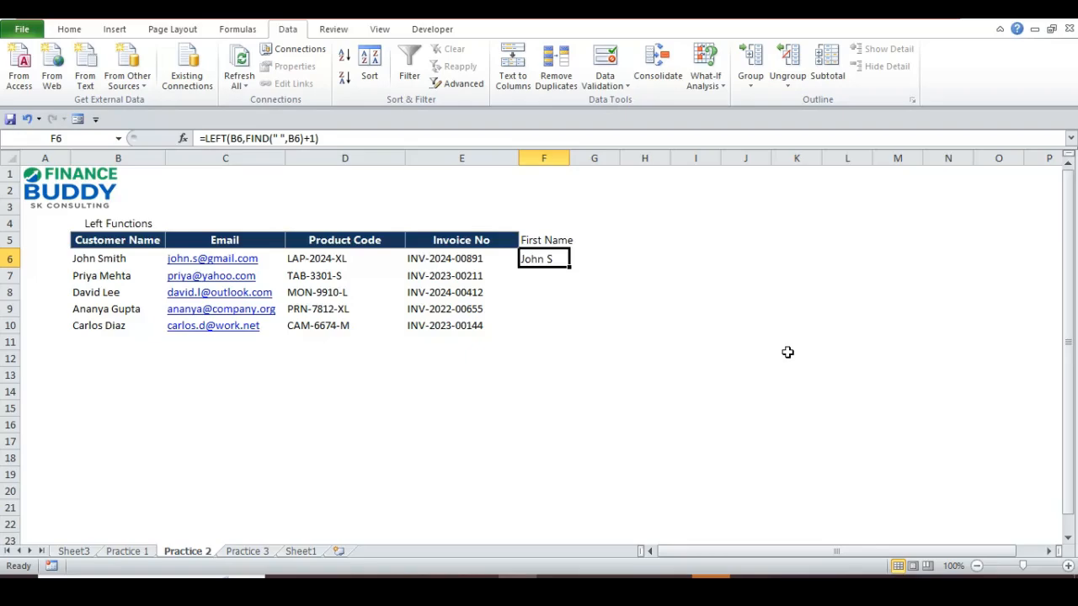
- Restore -1 in F6's formula so it shows John again
key(F2)
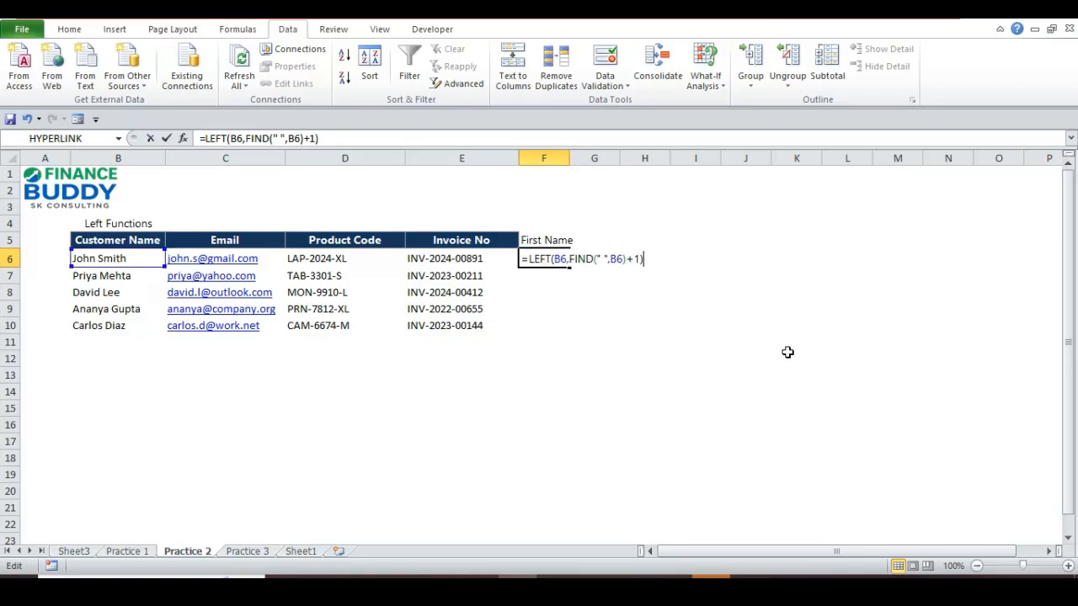
key(Left)
key(Left)
key(shift+Left)
text(-)
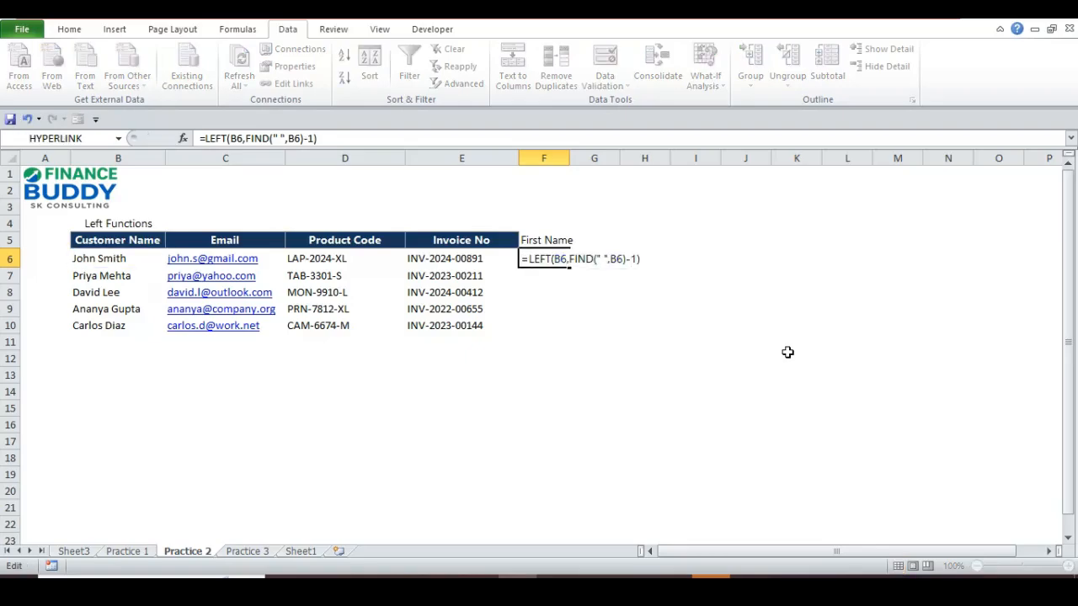
key(ctrl+Return)
key(Down)
key(Up)
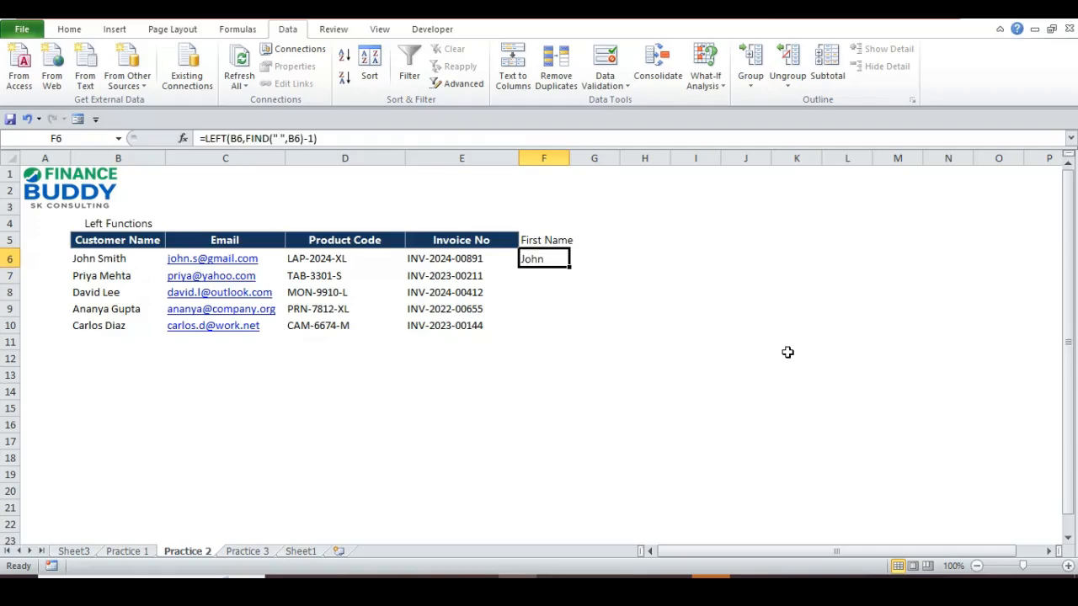
key(Down)
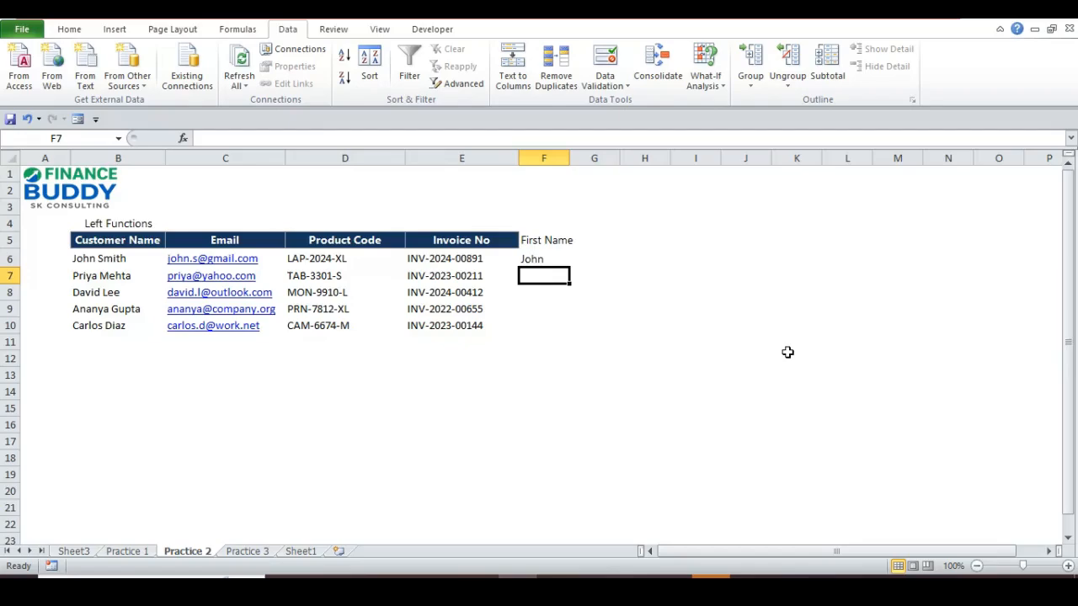
key(Left)
key(Left)
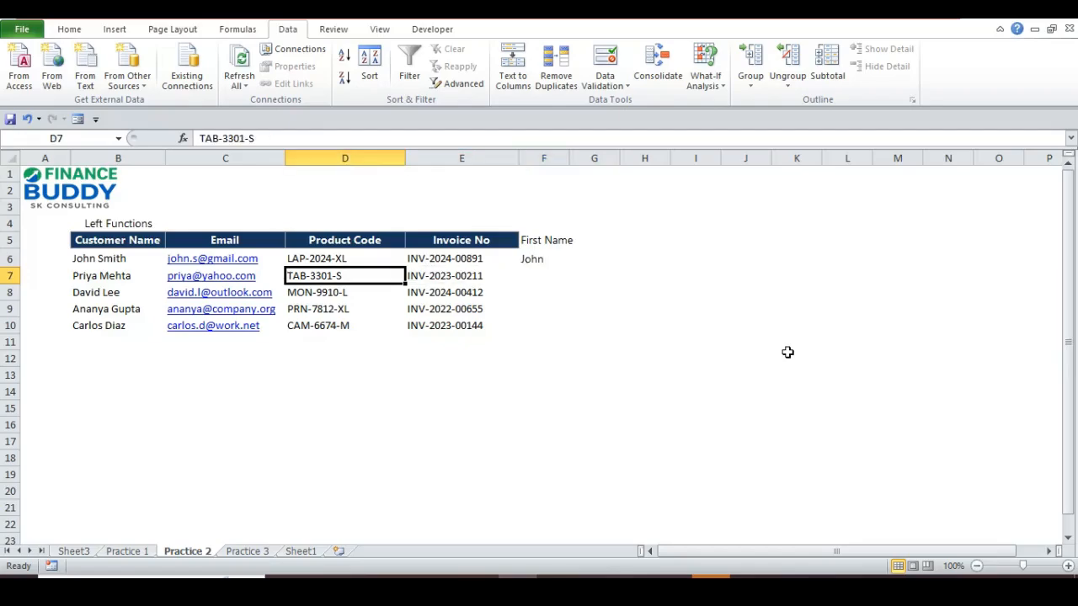
key(Right)
key(Left)
key(Up)
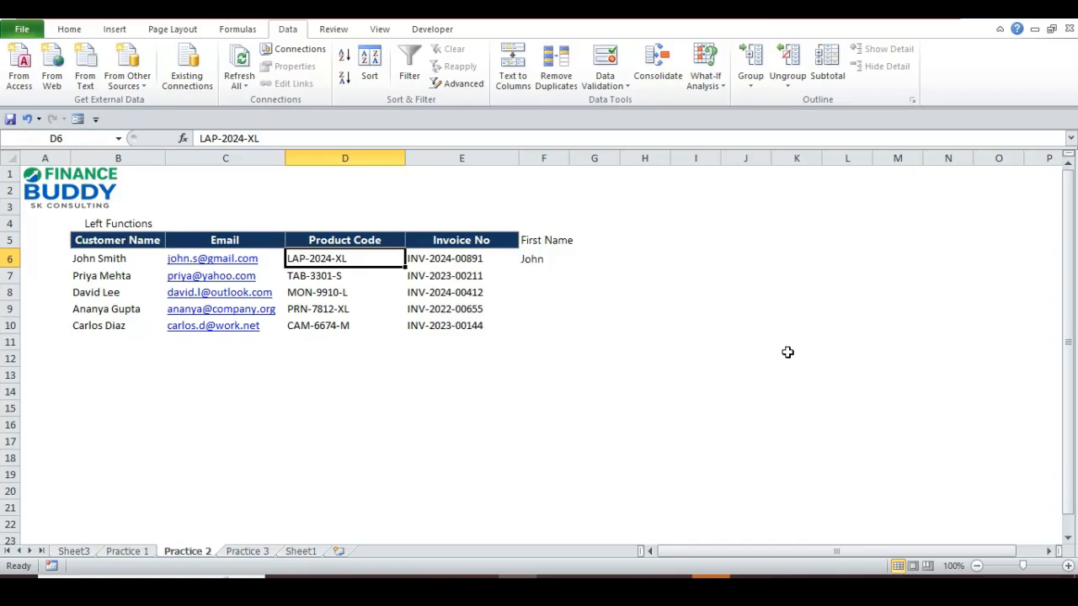
key(shift+Down)
key(shift+Down)
key(shift+Down)
key(shift+Down)
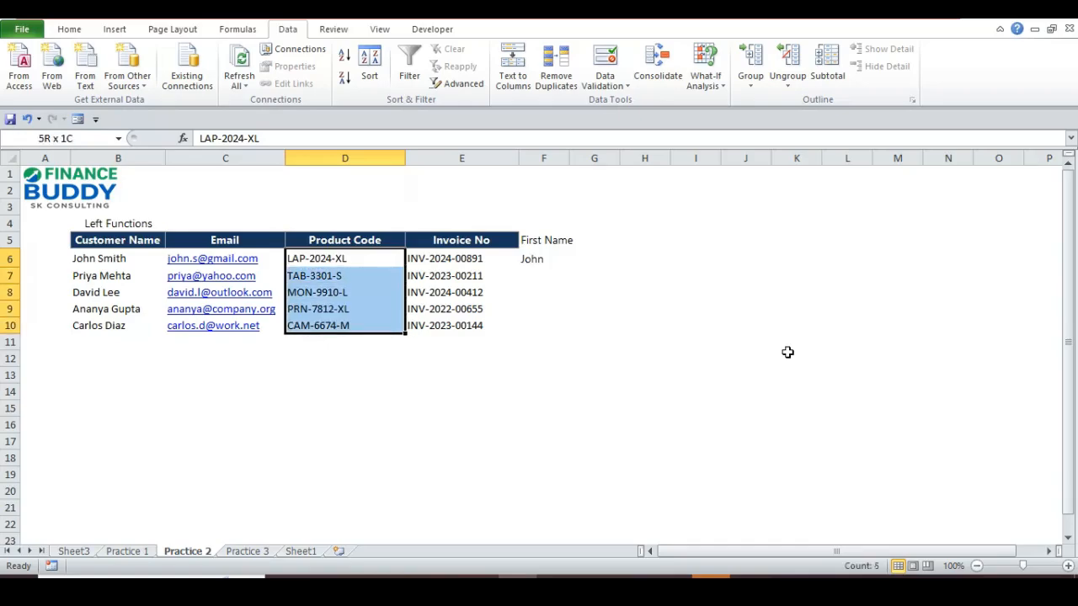
key(Down)
key(Up)
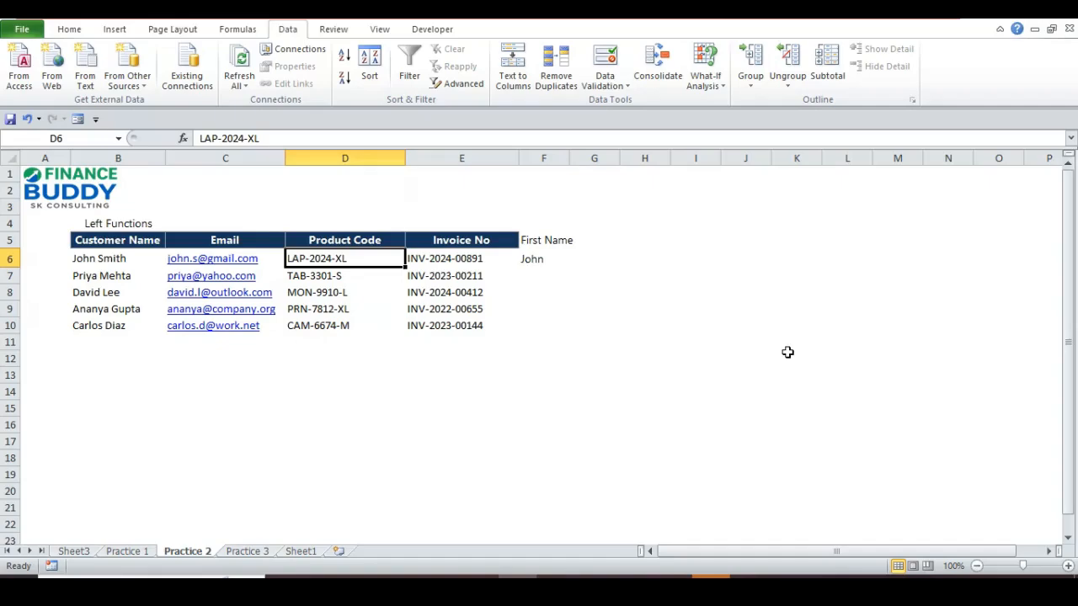
key(Down)
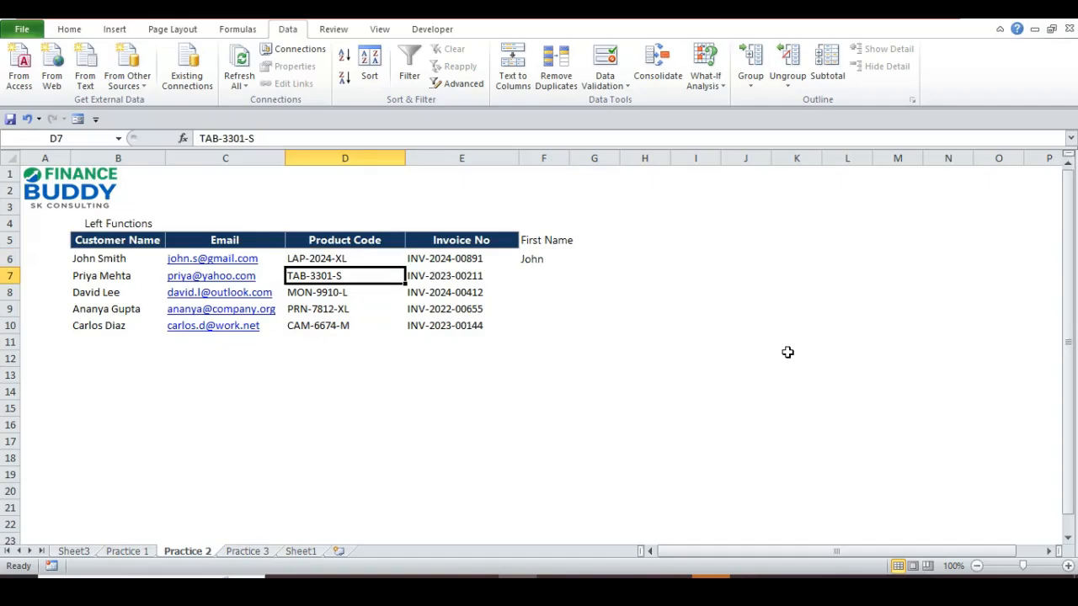
key(Up)
key(Down)
key(Down)
key(Down)
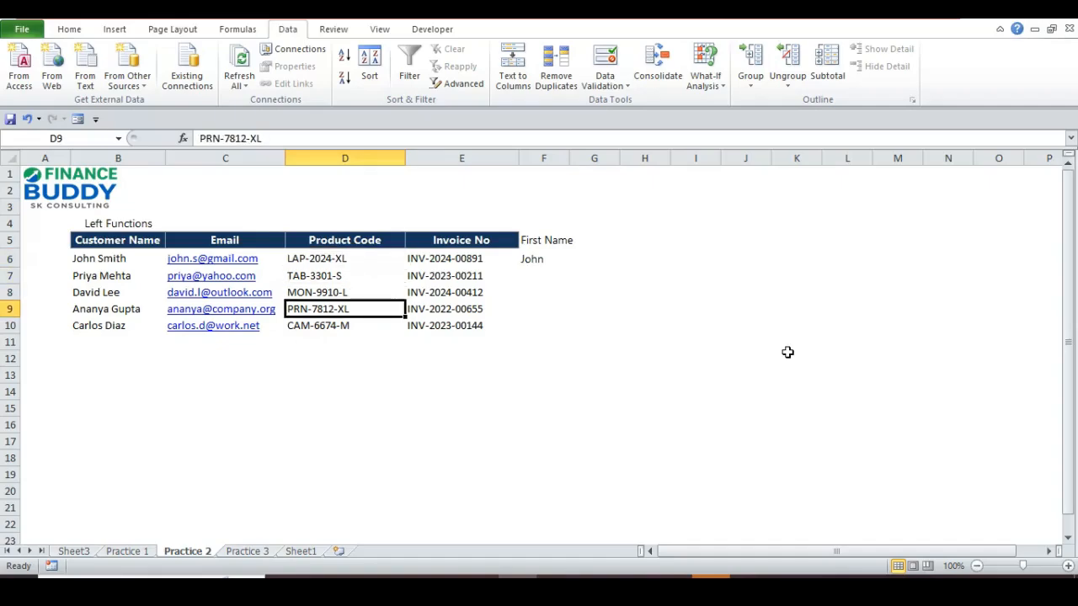
key(Up)
key(Up)
key(Up)
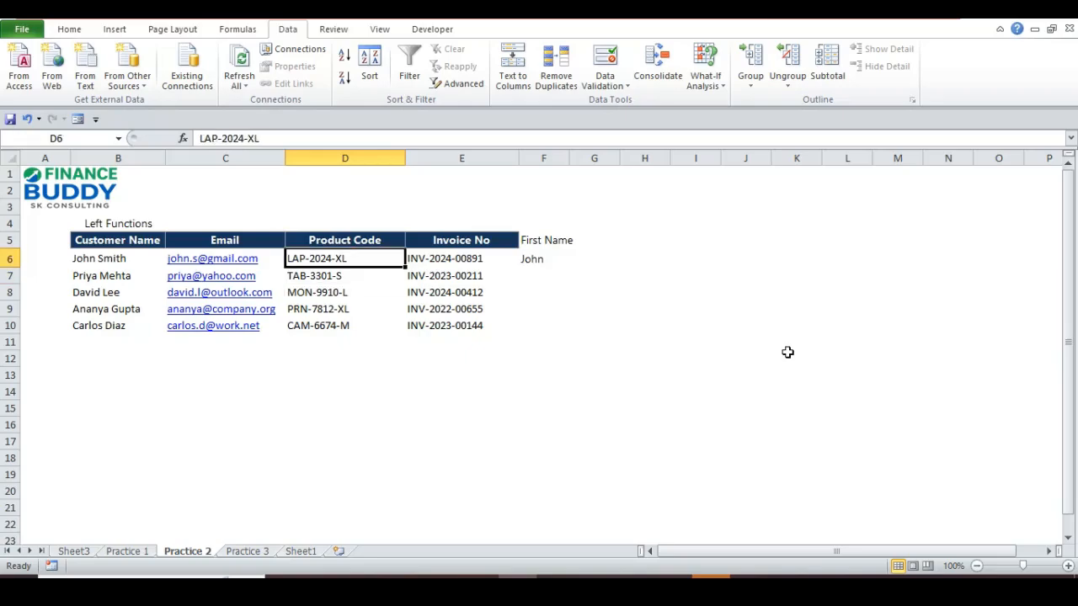
key(Right)
key(Right)
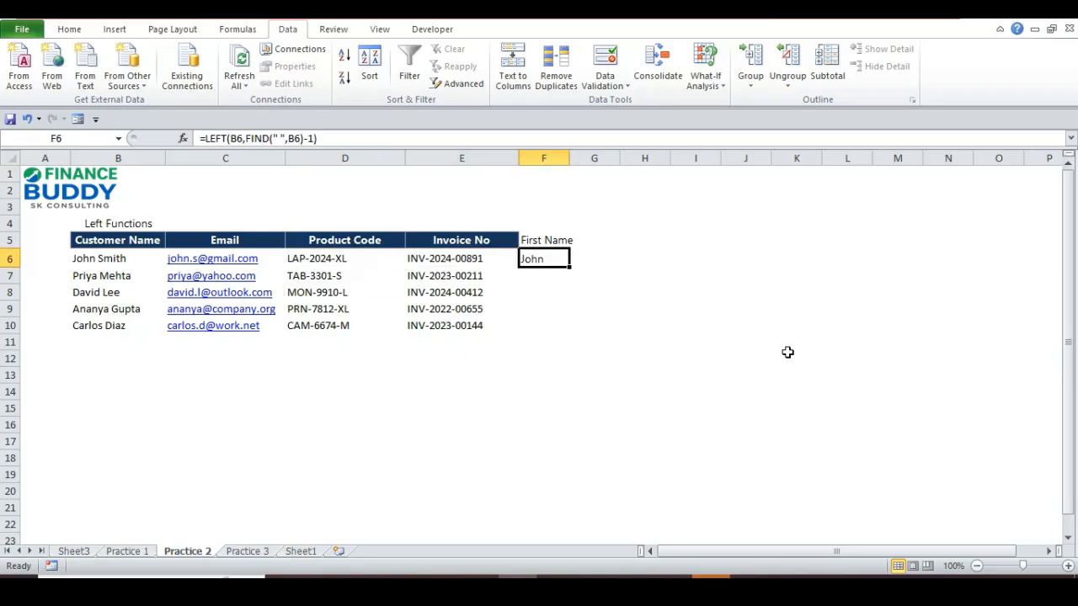
- Type the 'Product Category' heading in G5, fixing the misspelling before committing
key(Up)
key(Right)
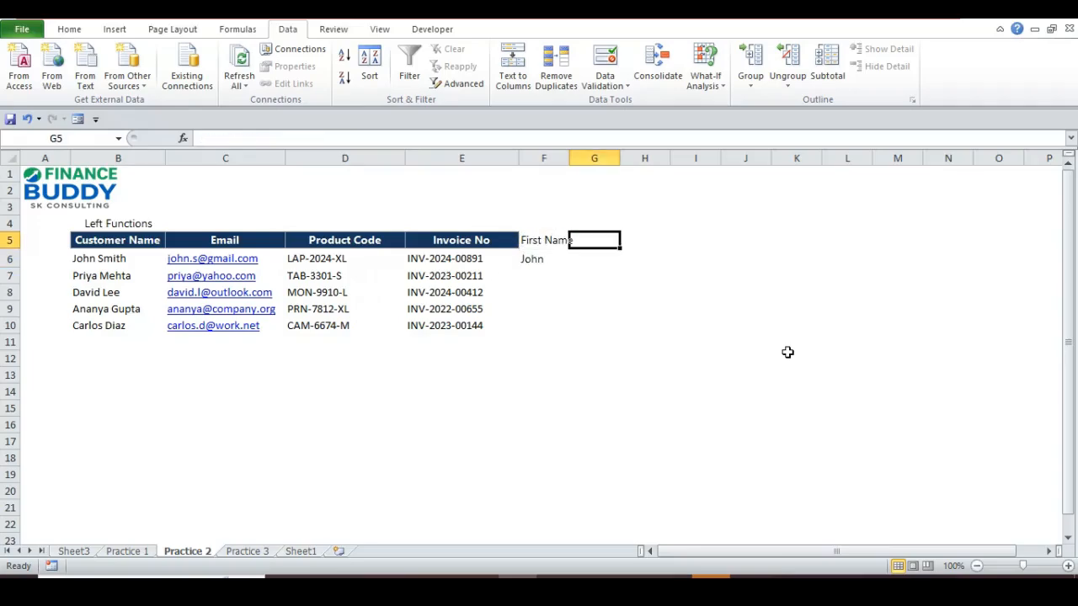
text(Produc)
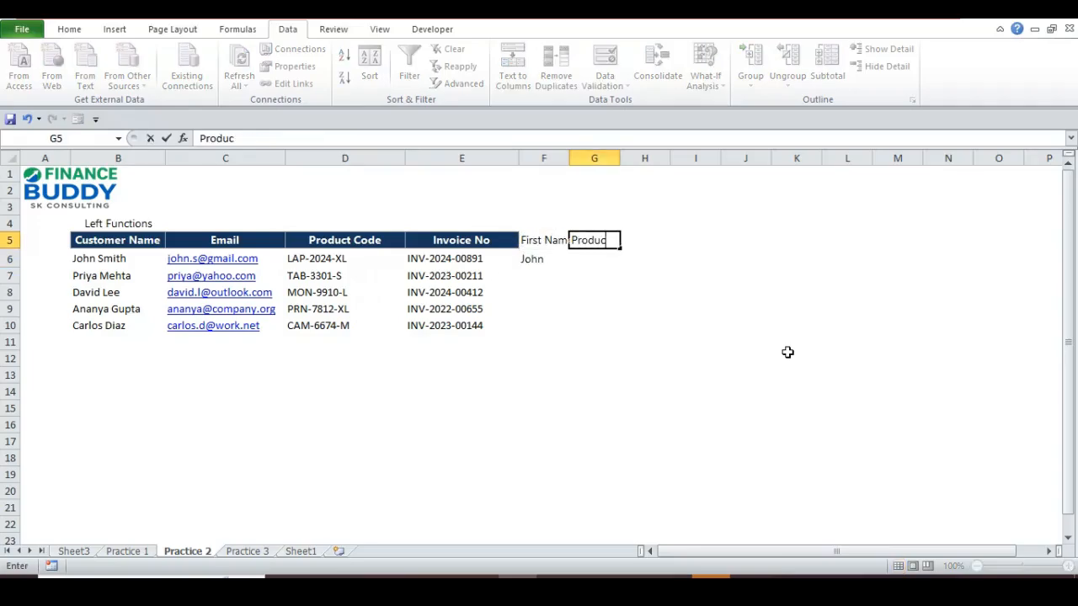
text(t Category)
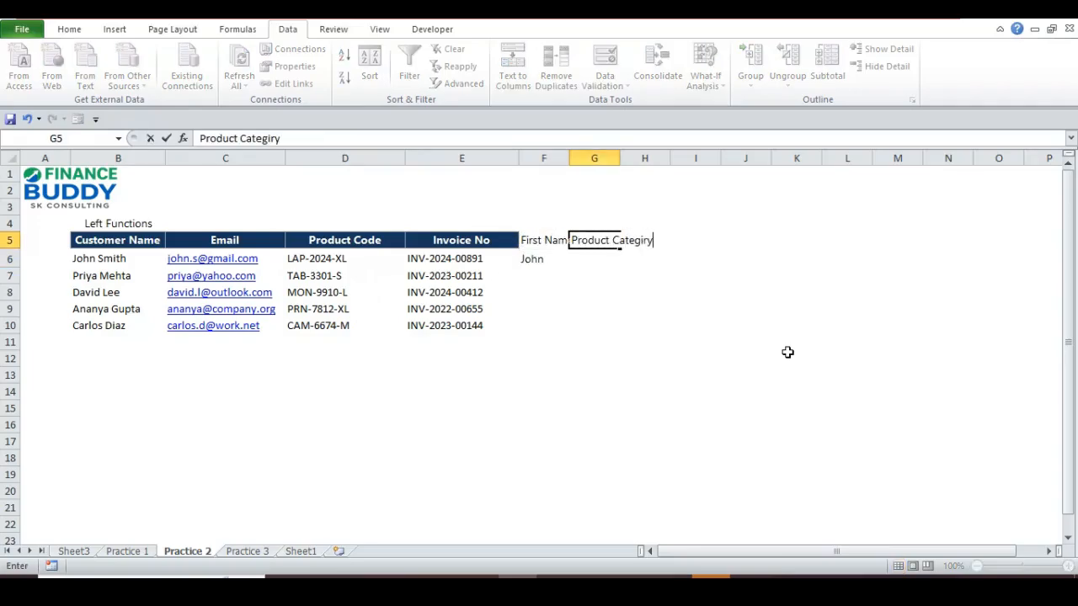
key(BackSpace)
key(BackSpace)
key(BackSpace)
text(ory)
key(Return)
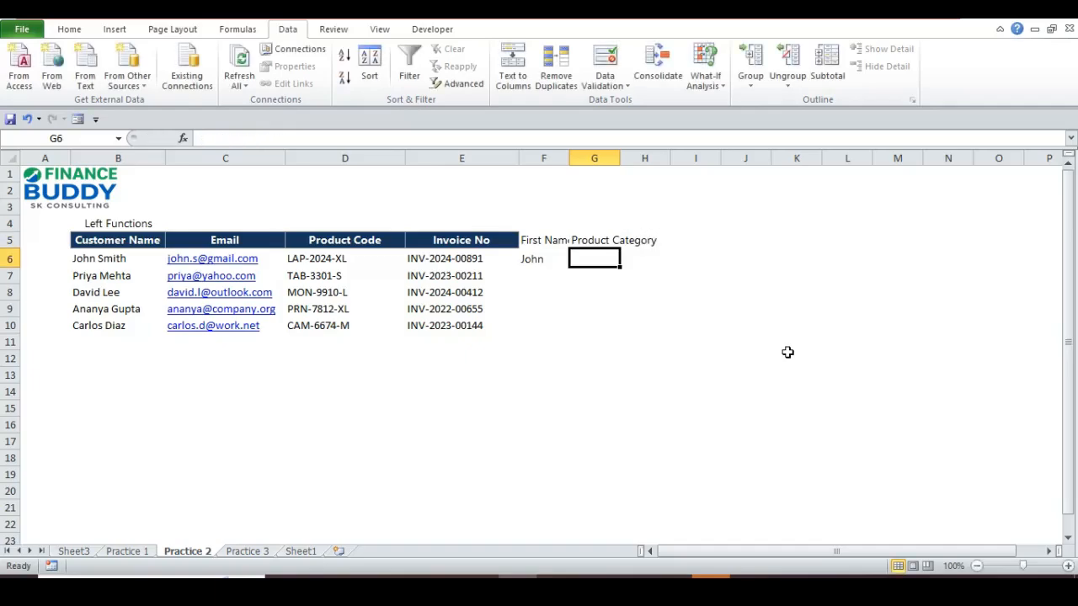
key(Up)
key(Left)
click(345, 258)
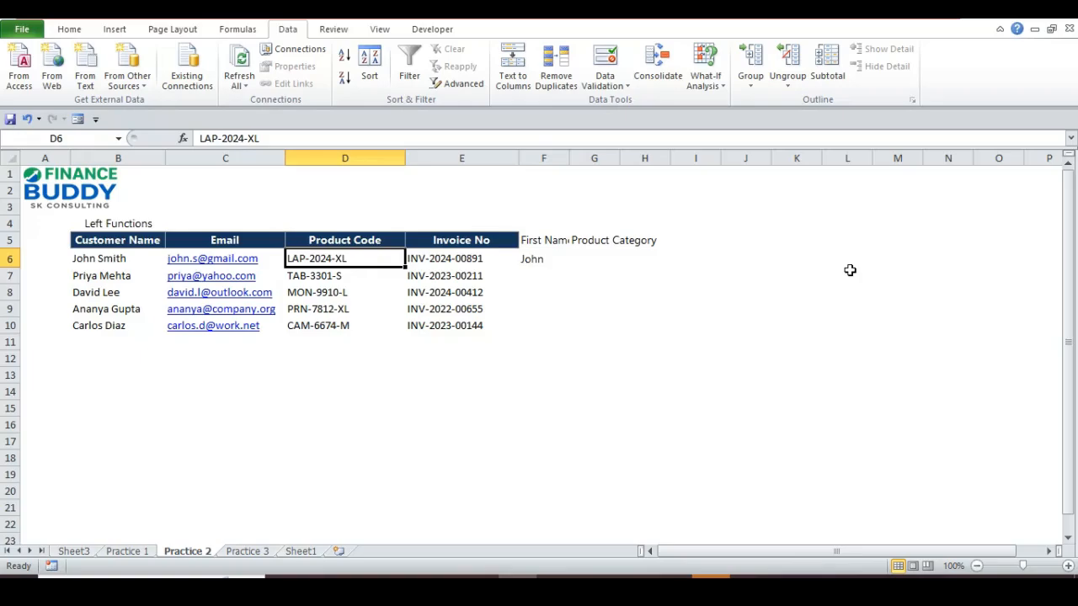
- Copy F6's first-name formula into F7:F10 for the remaining customers
key(Right)
key(Up)
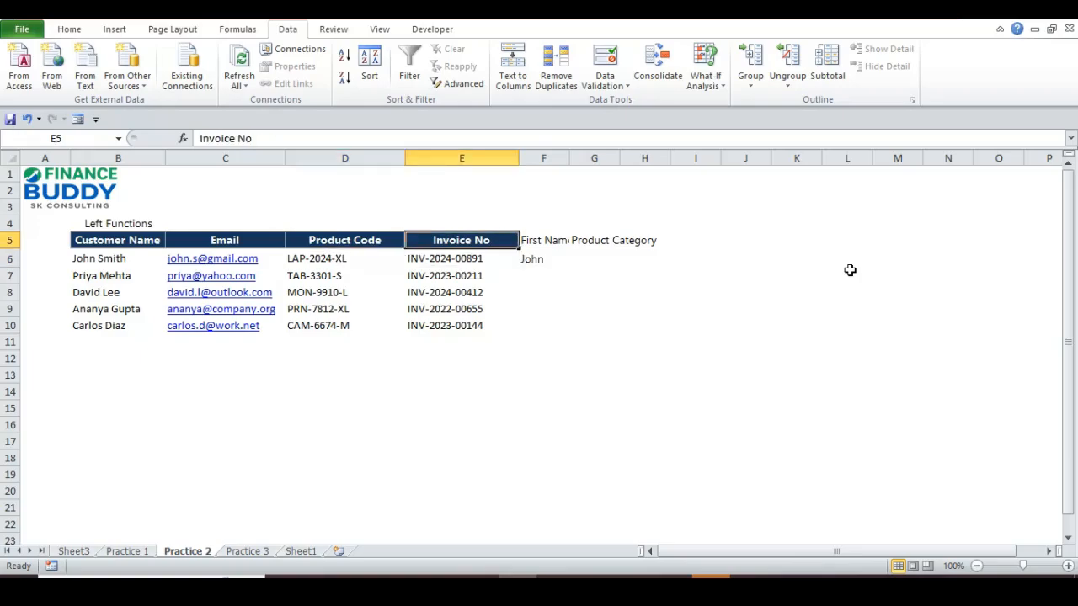
key(Right)
key(Down)
key(ctrl+c)
key(Down)
key(shift+Down)
key(shift+Down)
key(shift+Down)
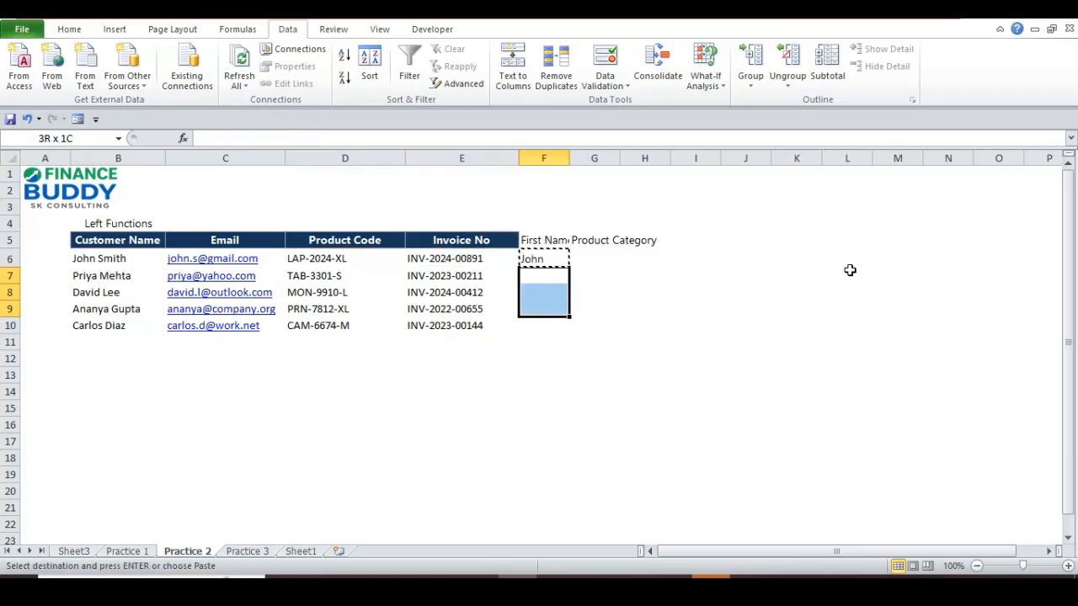
key(Return)
- Bold the First Name header and autofit column F to its width
key(Up)
key(Up)
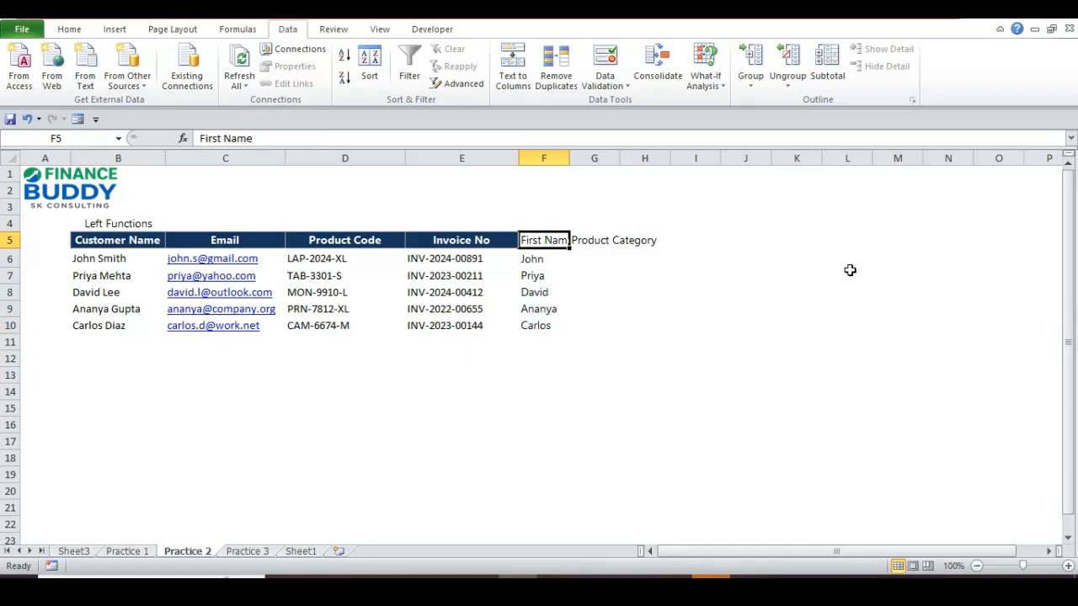
key(ctrl+b)
key(Down)
key(Down)
key(Down)
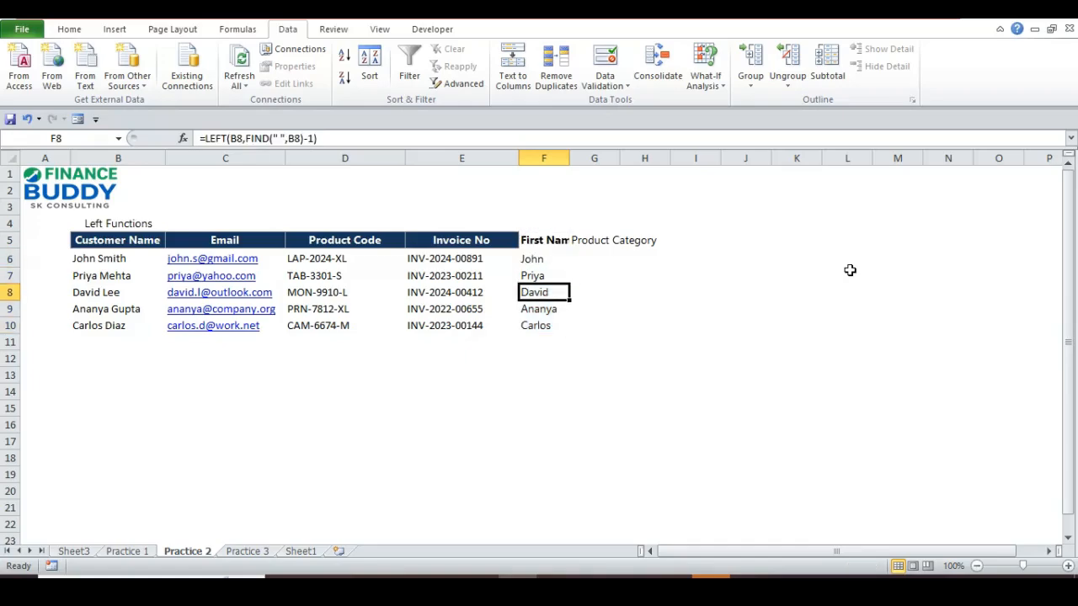
double_click(569, 158)
key(Right)
key(Right)
key(Up)
key(Up)
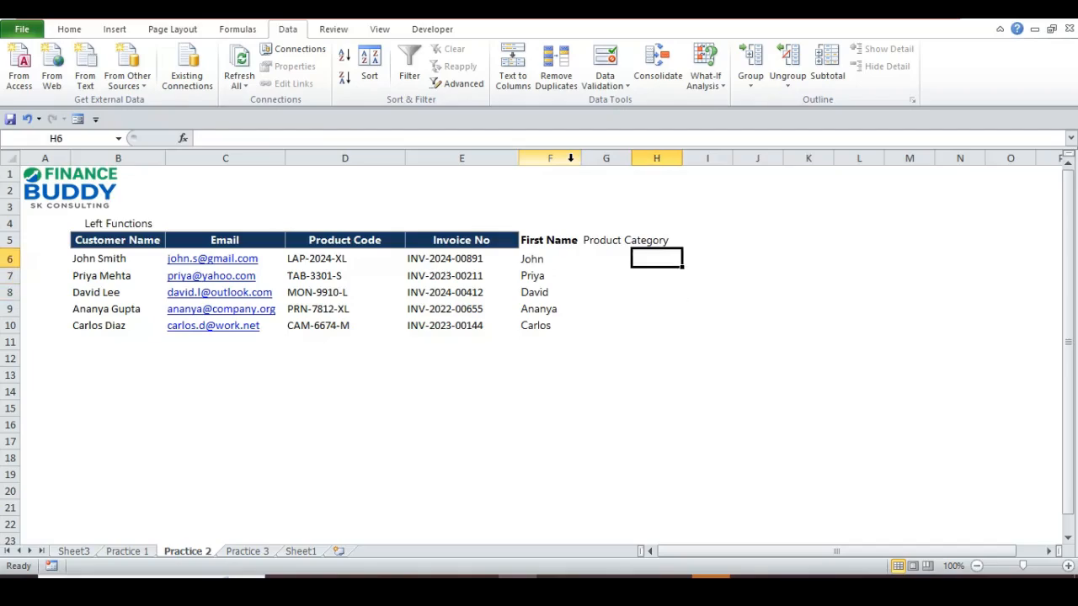
key(Left)
- Enter =LEFT(D6,3) in G6 so it shows LAP
text(=)
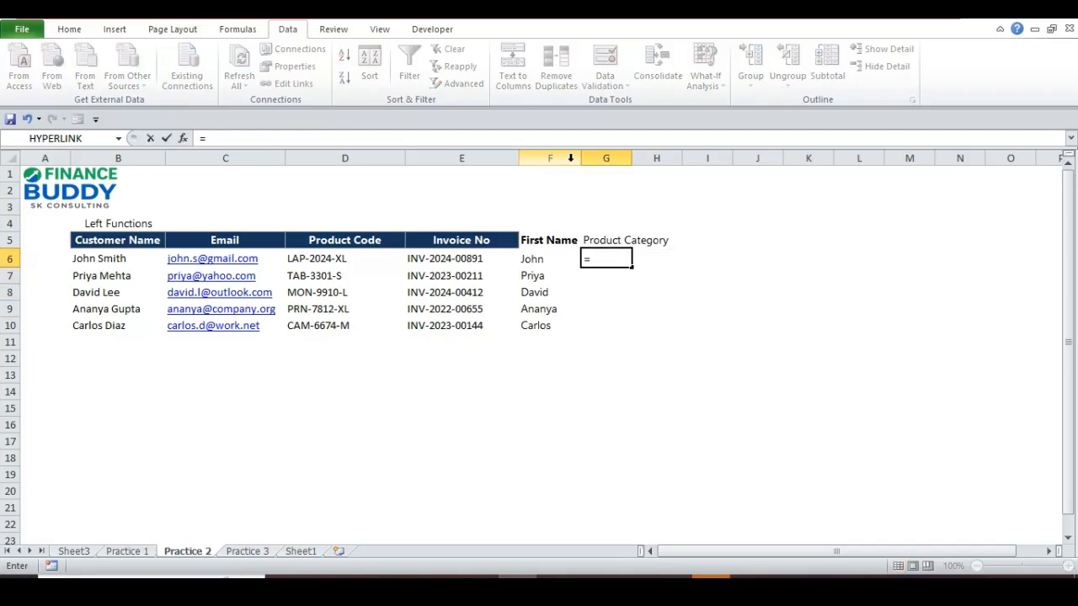
text(lef)
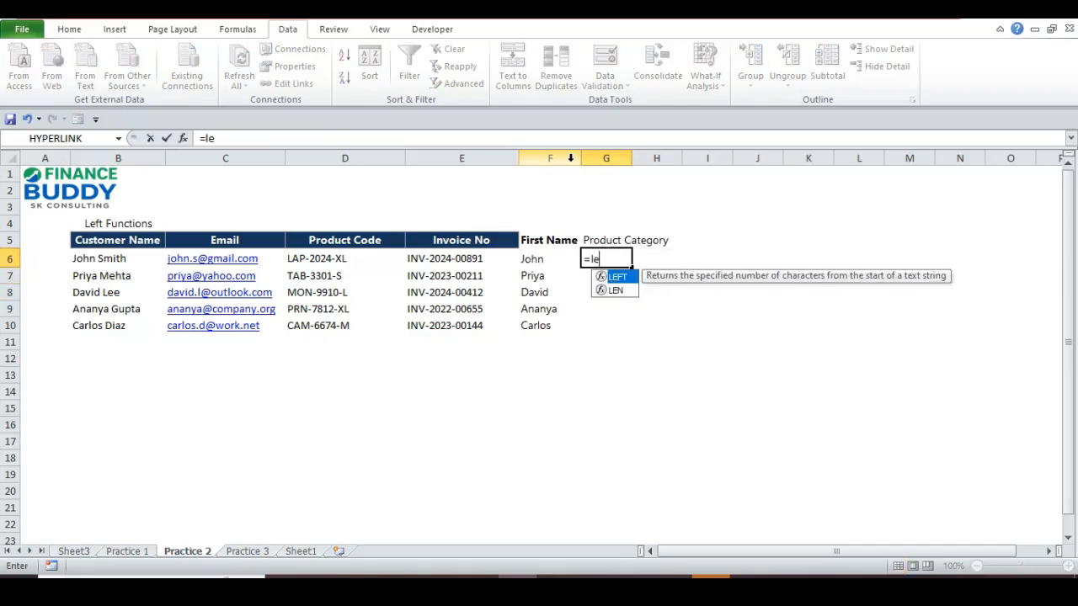
key(Tab)
key(Left)
key(Left)
key(Left)
key(Left)
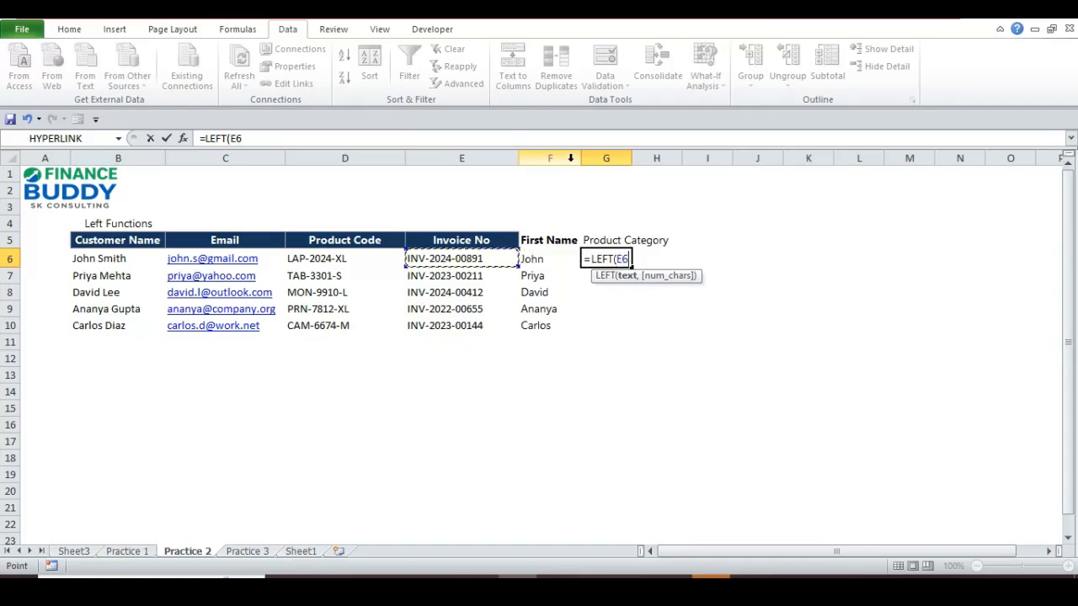
key(Right)
text(,)
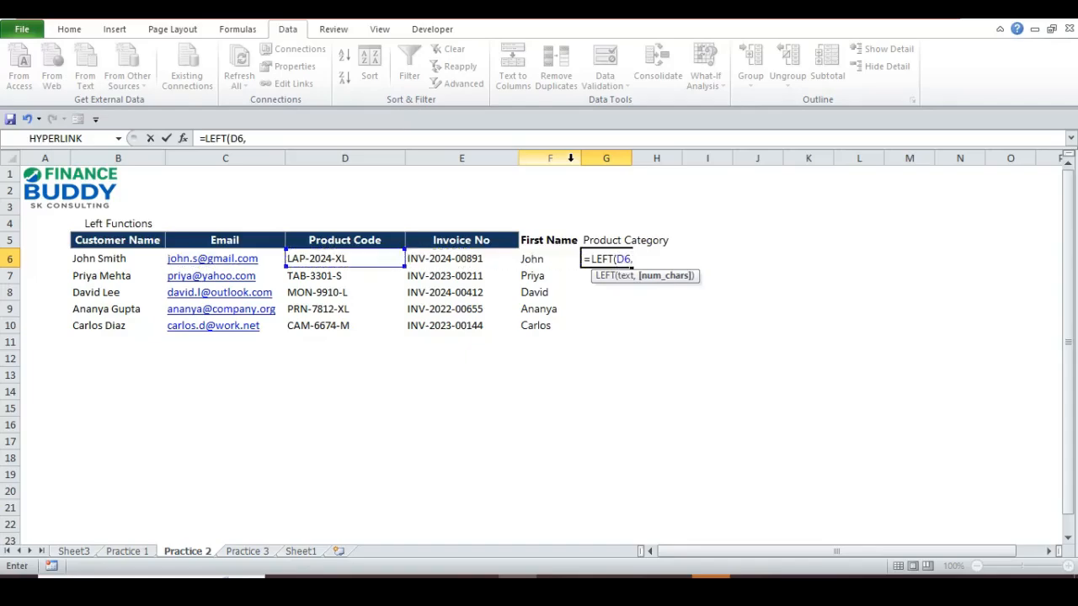
text(3))
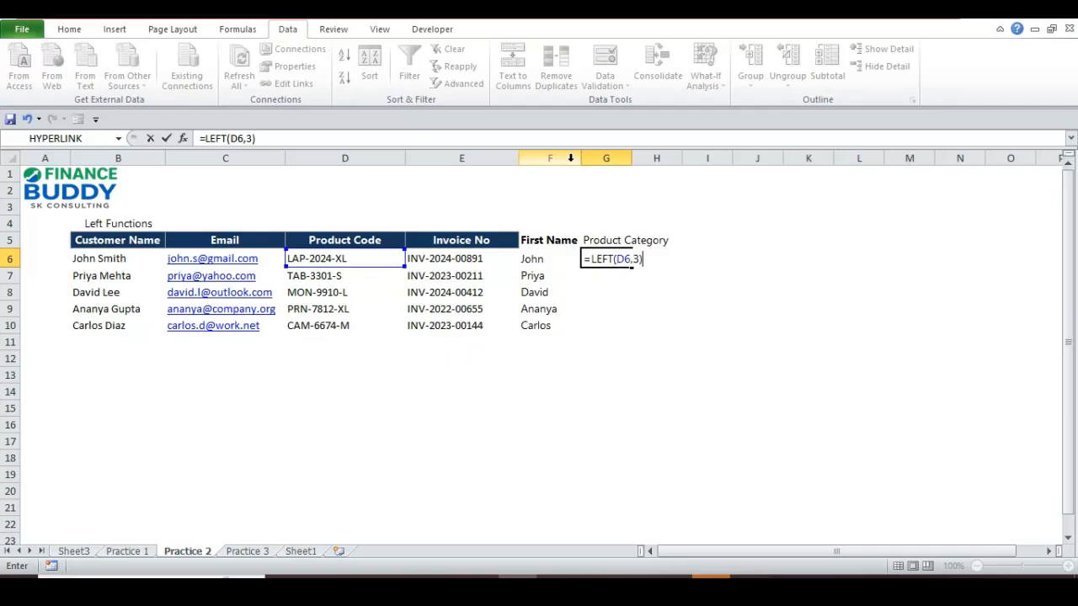
key(Return)
- Copy G6's formula into G7:G10, giving TAB, MON, PRN and CAM
key(Up)
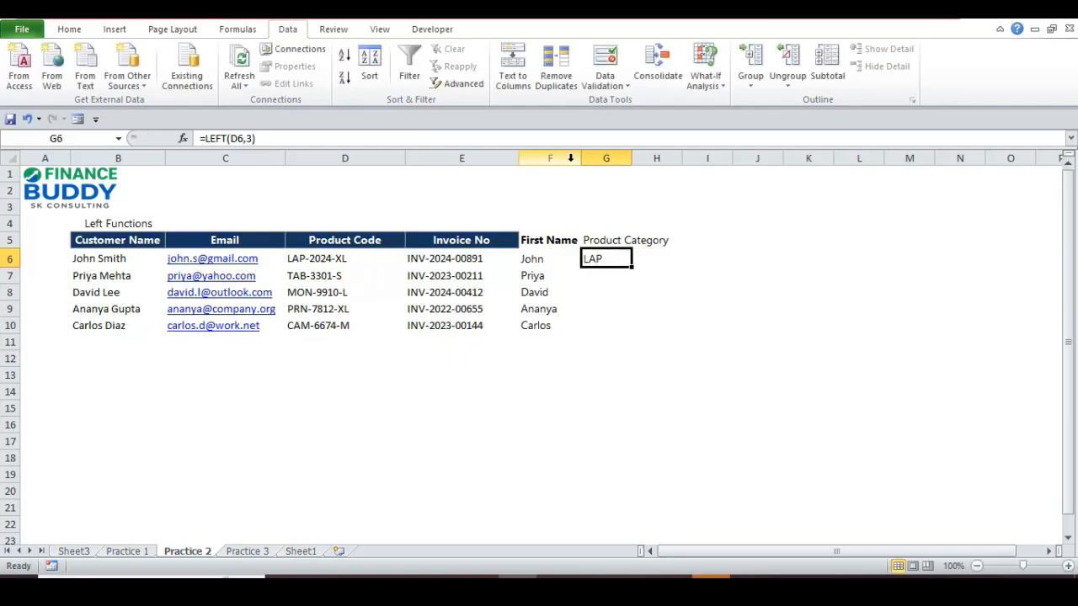
key(ctrl+c)
key(Down)
key(shift+Down)
key(shift+Down)
key(shift+Down)
key(Return)
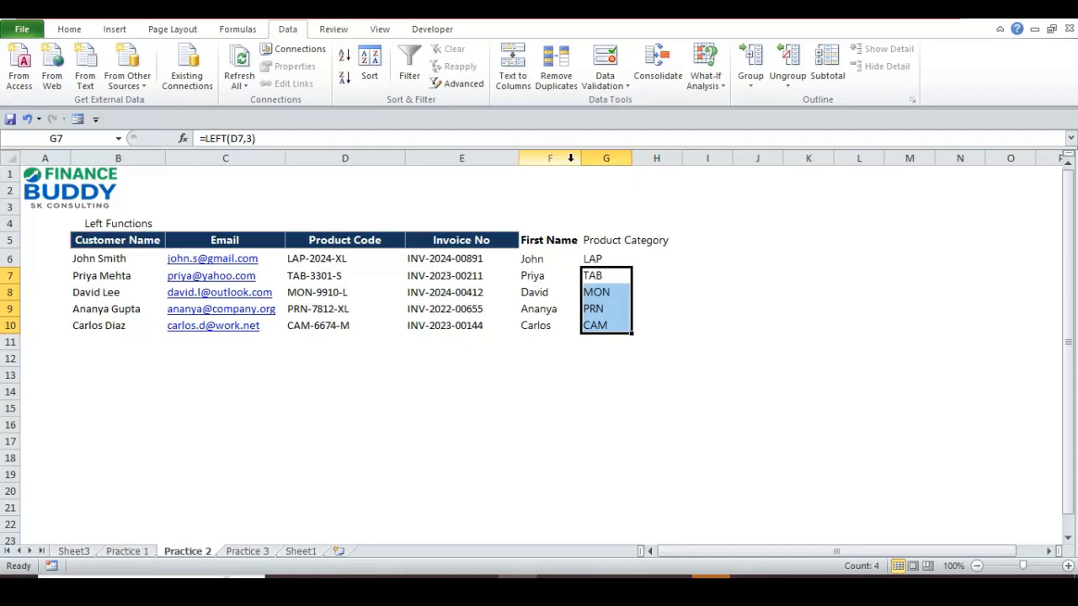
- Review the invoice numbers, then bold the Product Category header in G5
key(Left)
key(Left)
key(Up)
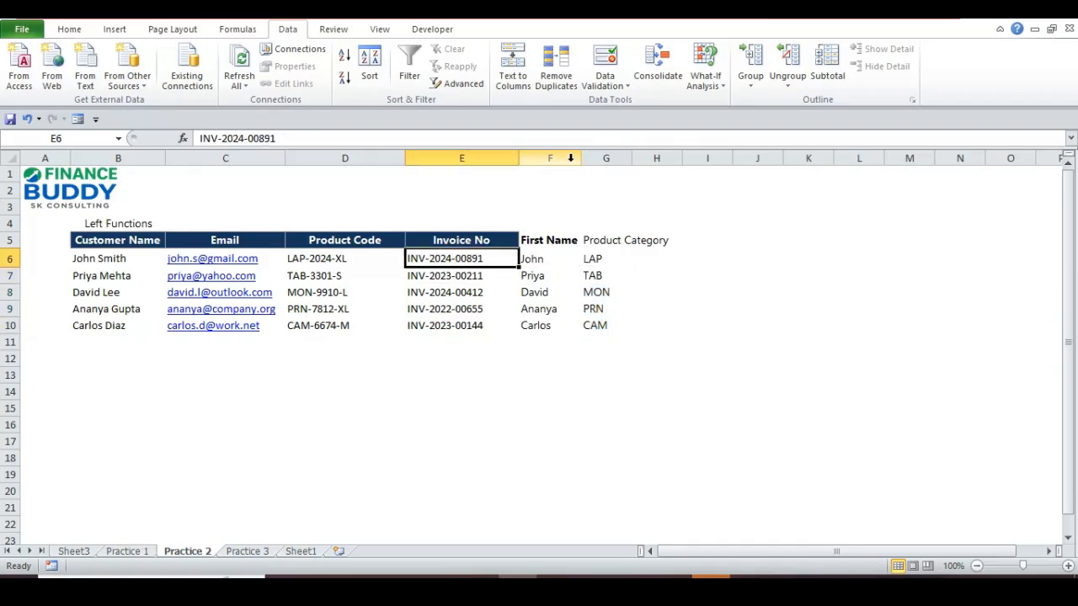
key(Right)
key(Right)
key(Left)
key(Left)
key(Left)
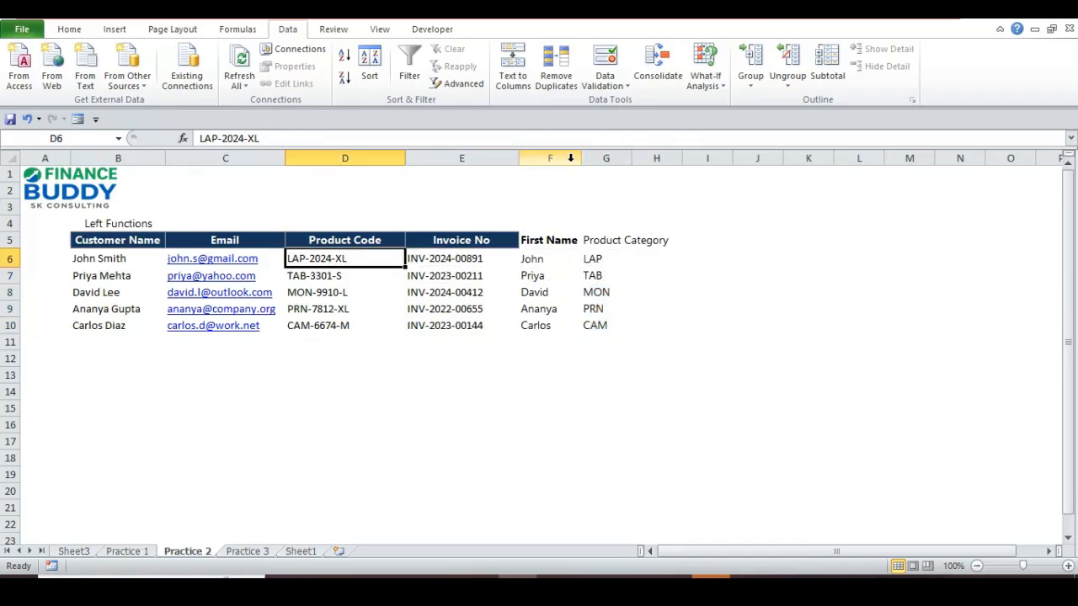
key(Right)
key(ctrl+shift+Down)
key(Up)
key(Right)
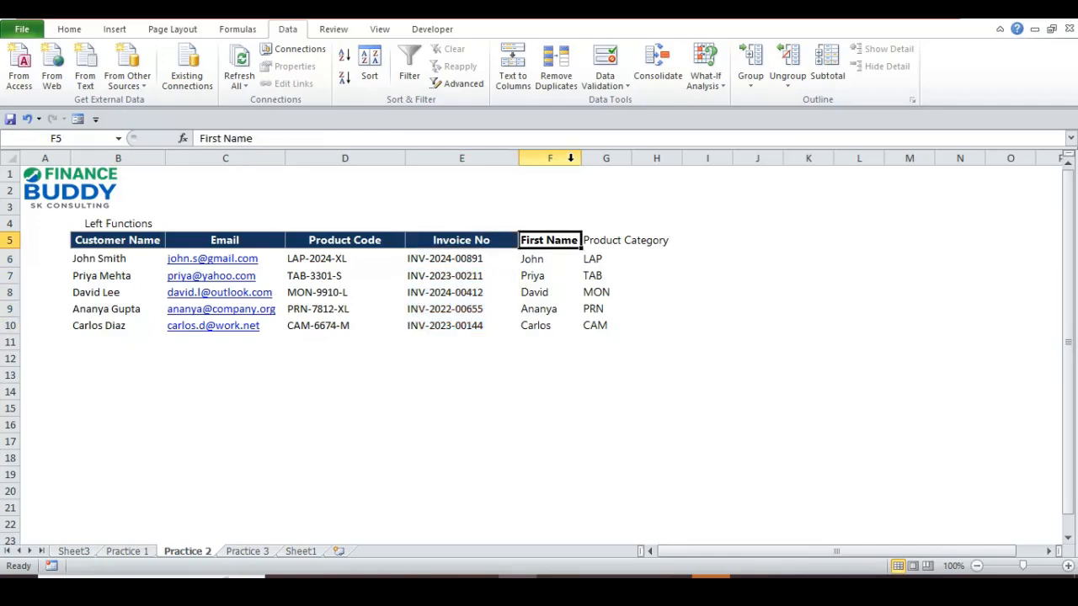
key(Right)
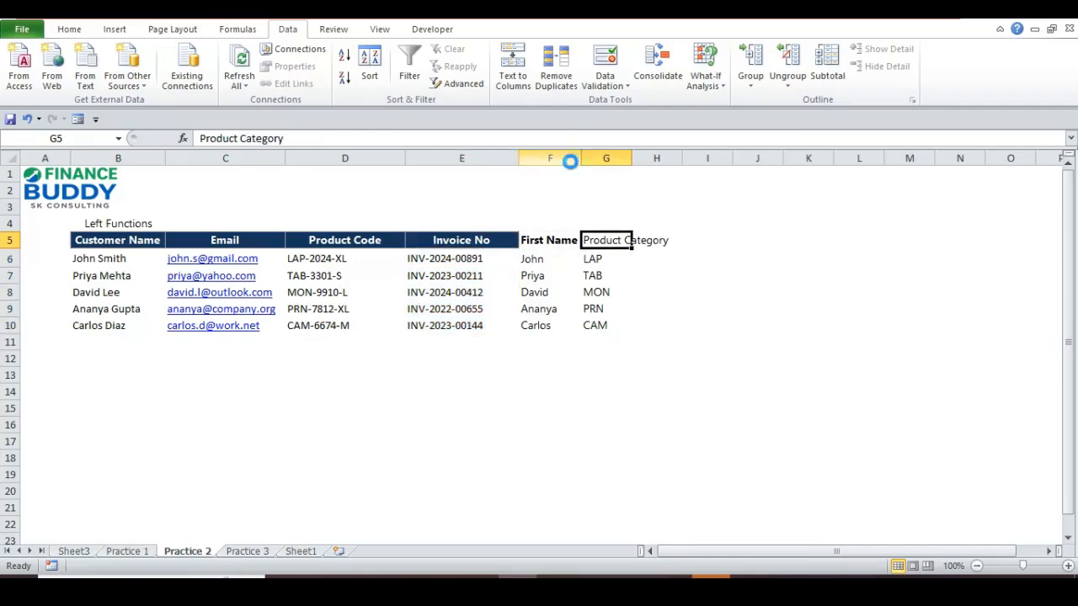
key(ctrl+b)
- Copy the bold header format to H5 and title it 'Invoice Prefix'
key(ctrl+c)
key(Right)
key(Return)
text(I)
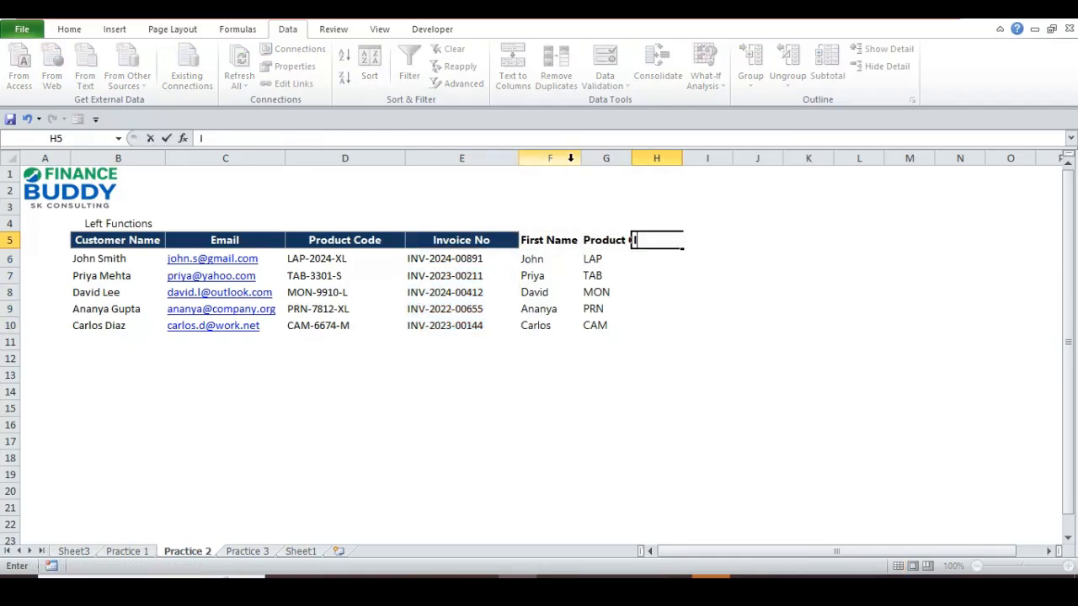
text(nvoice Prefix)
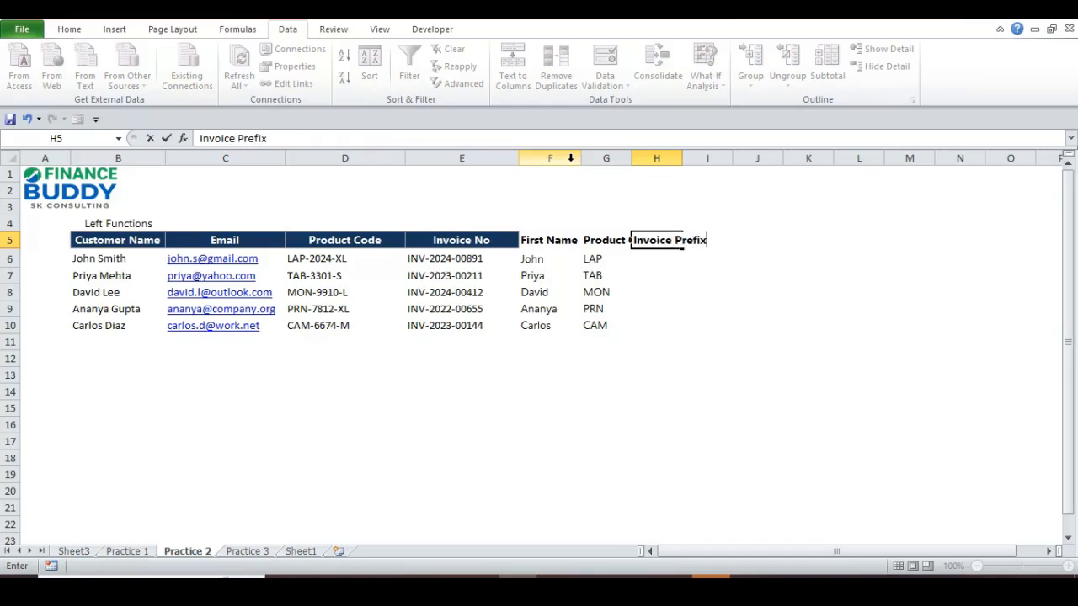
key(Return)
- Paste the category formula into H6 as =LEFT(E6,3), showing INV
key(Left)
key(F2)
key(ctrl+Return)
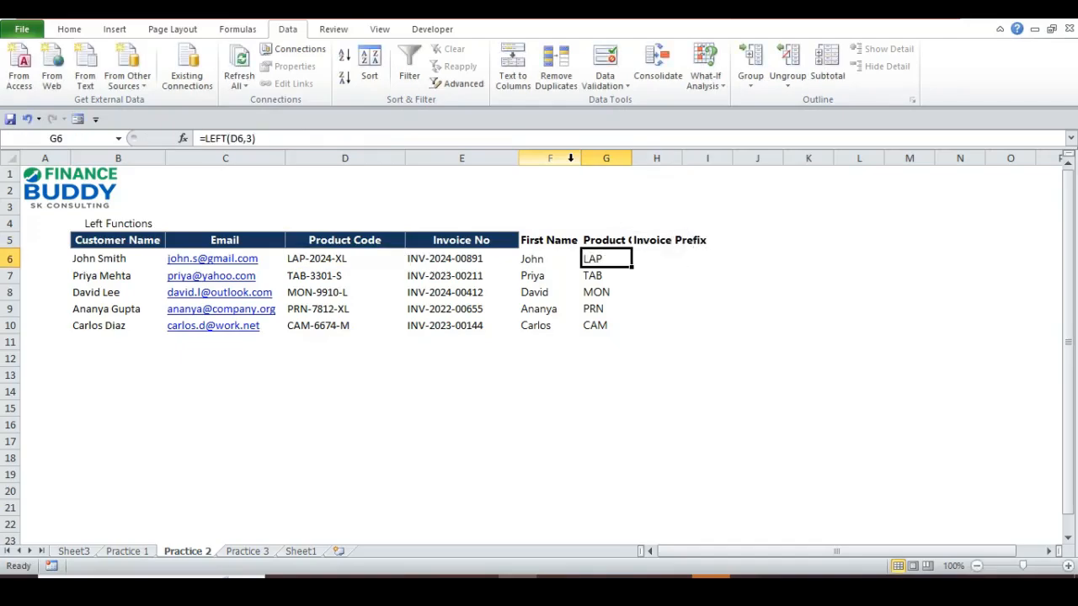
key(ctrl+c)
key(Right)
key(Return)
key(F2)
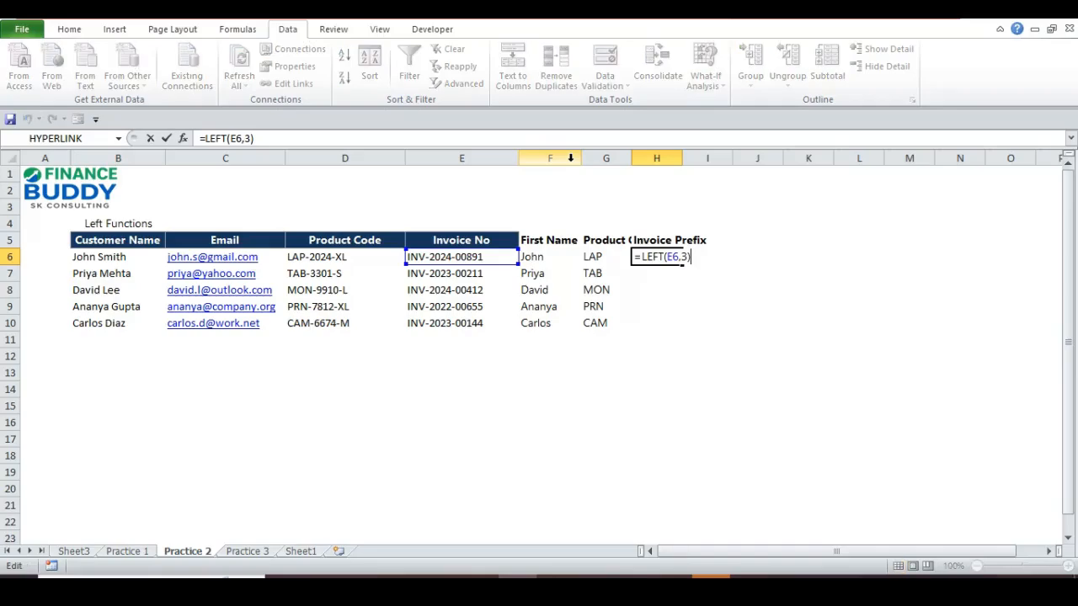
key(ctrl+Return)
- Fill H6's formula into H7:H10 so every row shows INV
key(ctrl+c)
key(Down)
key(shift+Down)
key(shift+Down)
key(shift+Down)
key(Return)
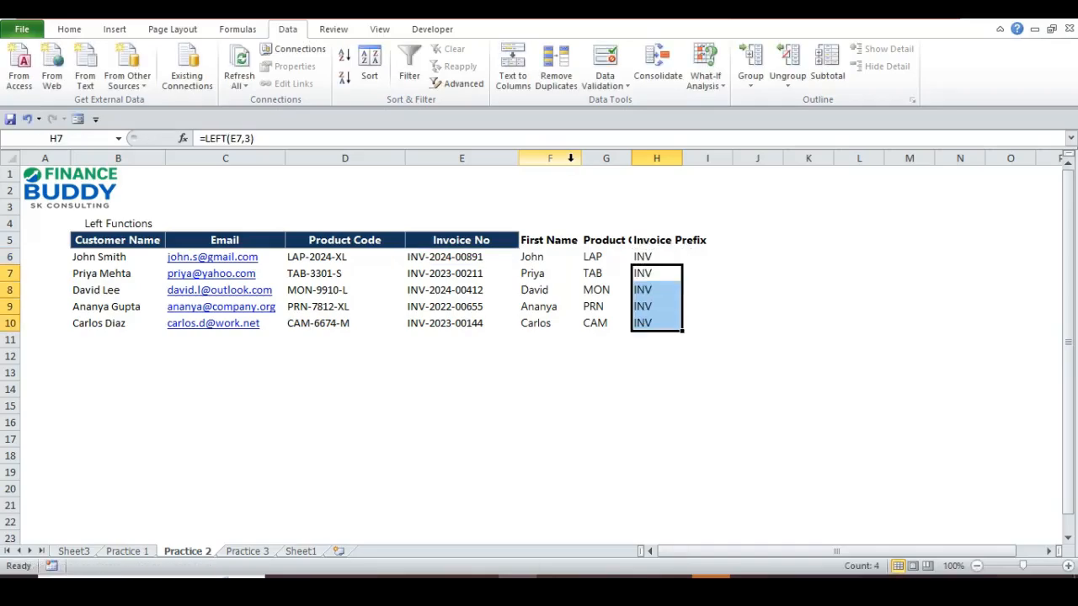
key(Up)
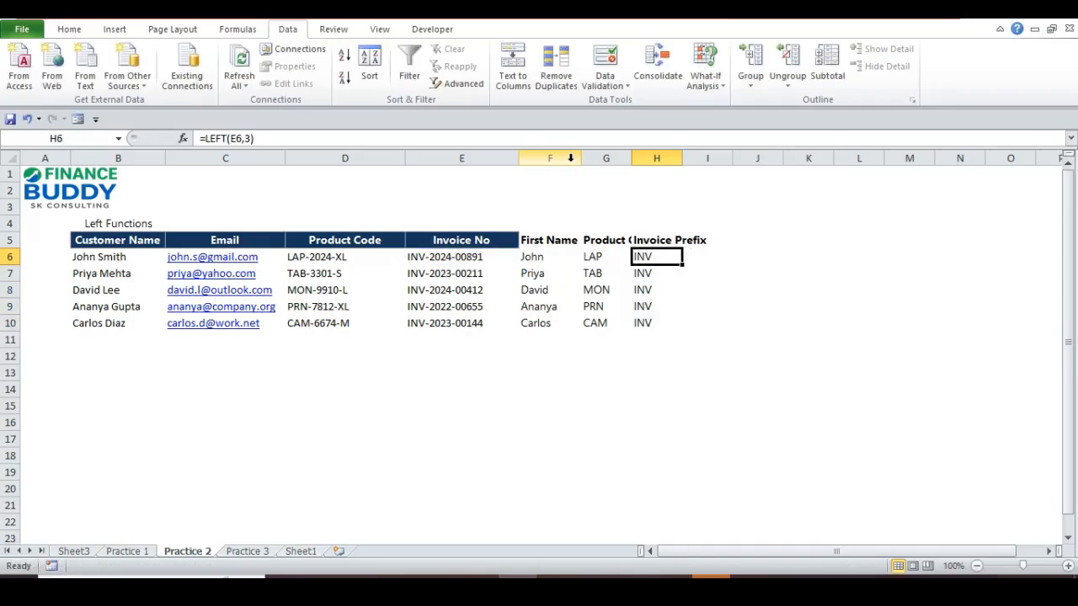
key(Left)
key(Left)
key(Left)
key(Left)
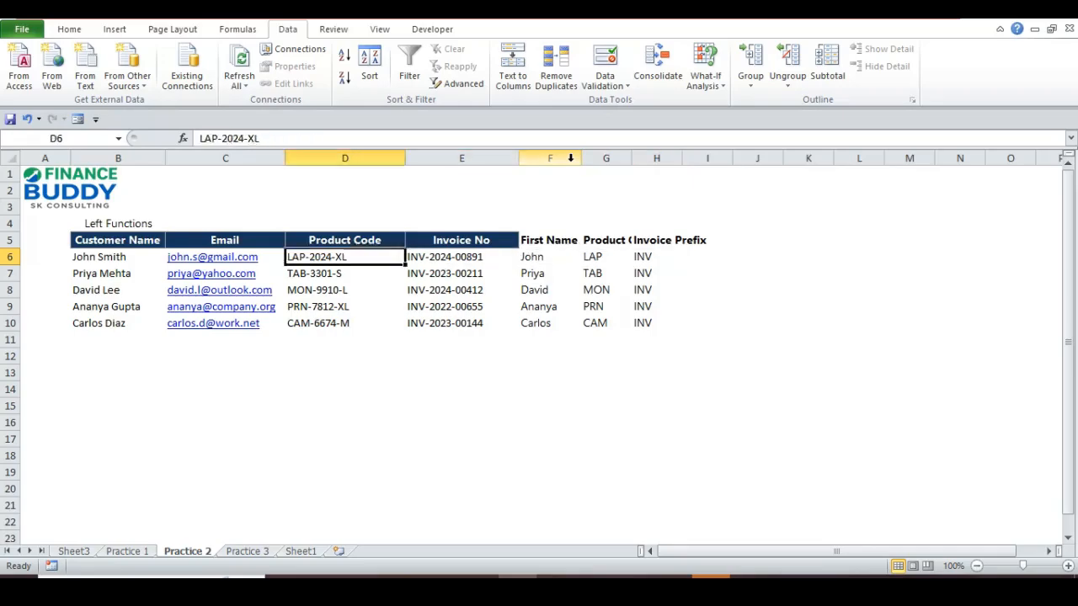
key(Left)
key(Left)
key(Right)
key(shift+Down)
key(shift+Down)
key(shift+Down)
key(shift+Down)
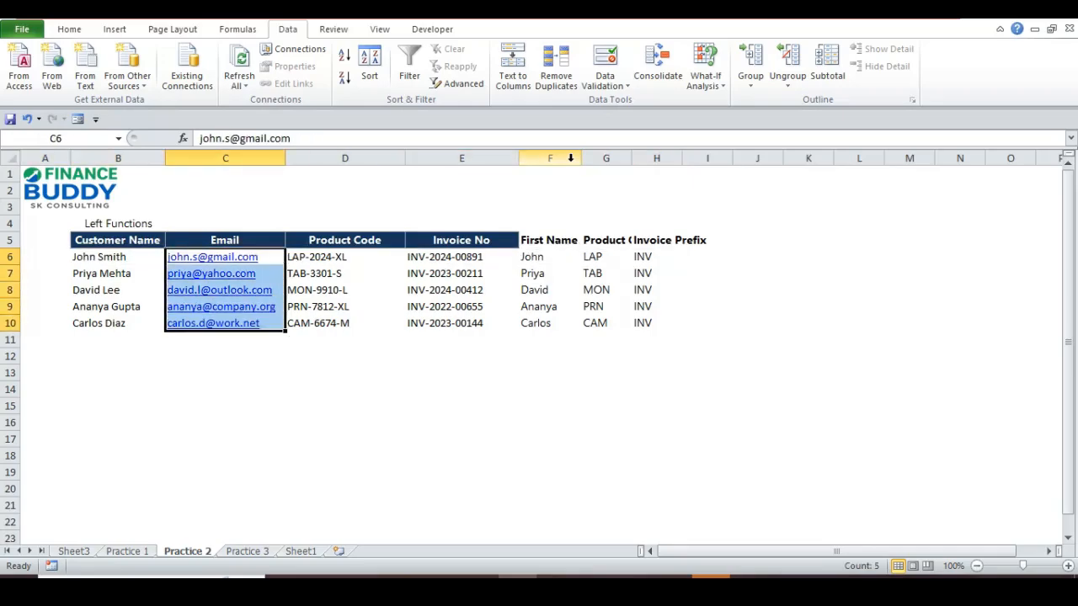
key(Up)
key(Down)
key(shift+Down)
key(shift+Down)
key(shift+Down)
key(shift+Down)
key(Left)
key(Left)
key(Right)
key(shift+Down)
key(shift+Down)
key(shift+Down)
key(shift+Down)
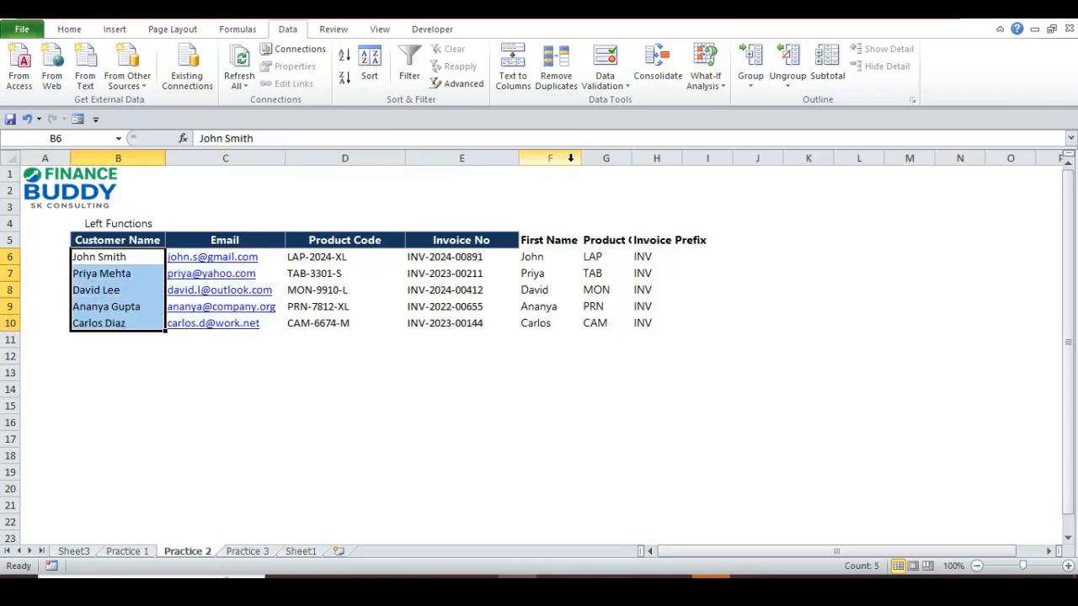
key(Up)
key(Down)
key(Up)
key(Down)
key(Right)
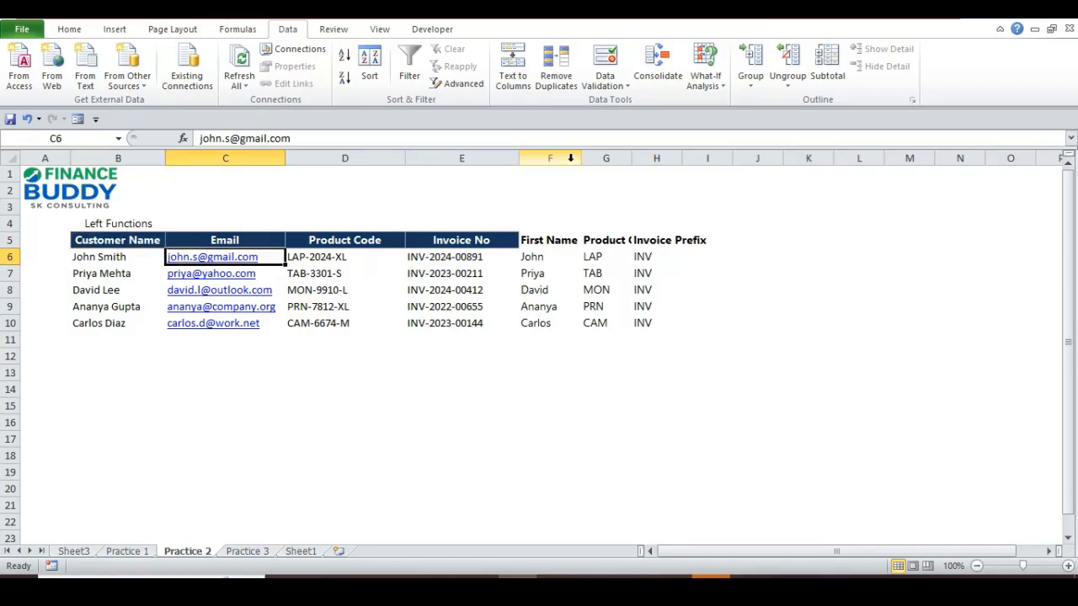
key(Left)
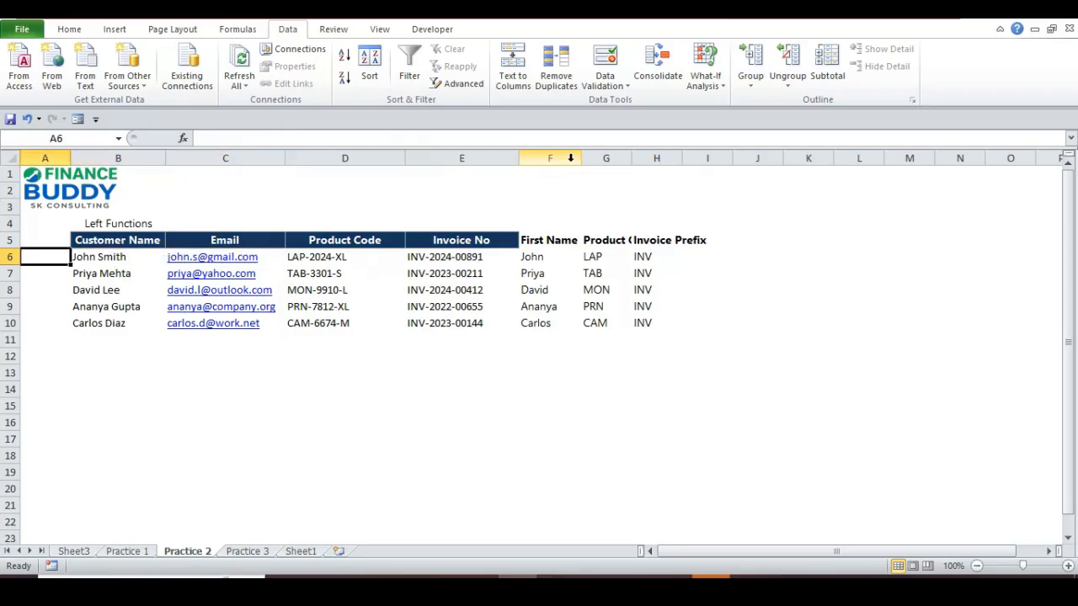
key(Down)
key(Down)
key(Down)
key(Down)
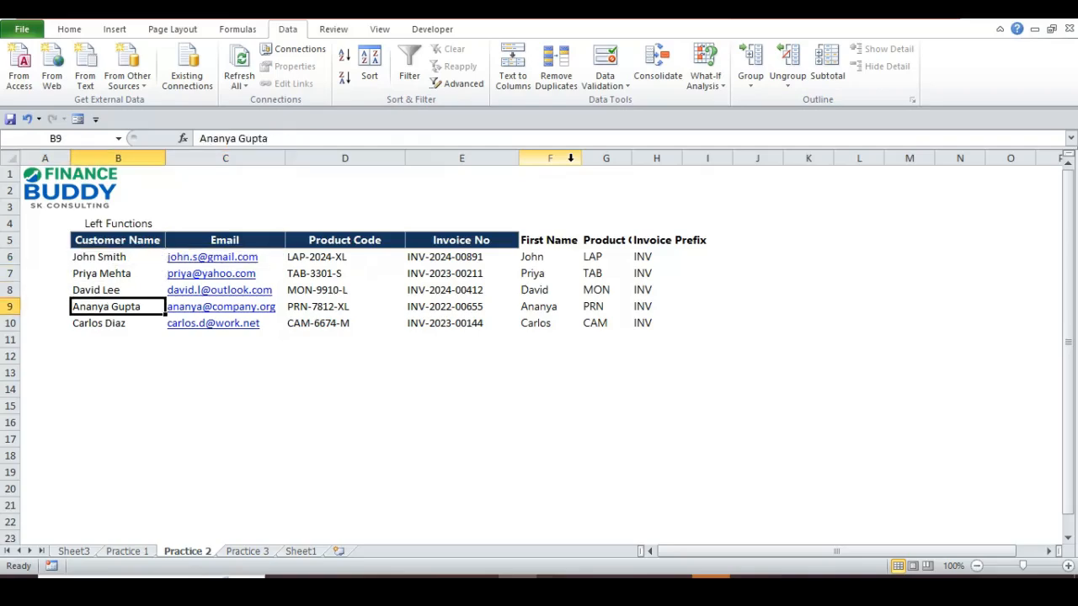
key(Right)
key(Up)
key(Up)
key(Up)
key(Up)
key(Down)
key(Down)
key(Down)
key(Down)
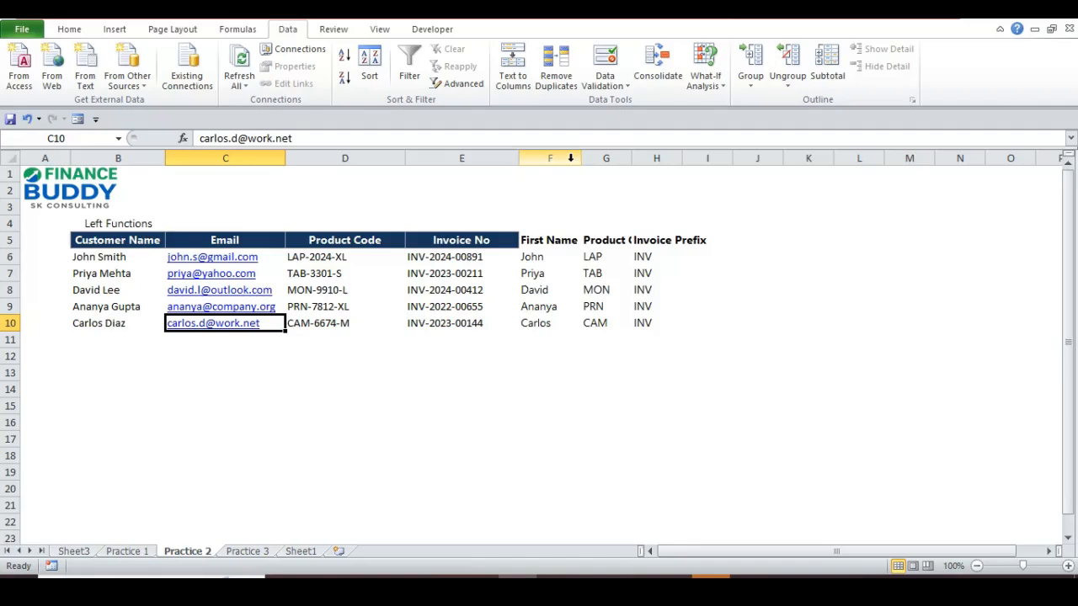
key(Right)
key(Right)
key(Right)
key(Right)
key(Right)
key(Right)
- Enter the heading 'Email Prefix (before @)' in I5 beside Invoice Prefix
key(Up)
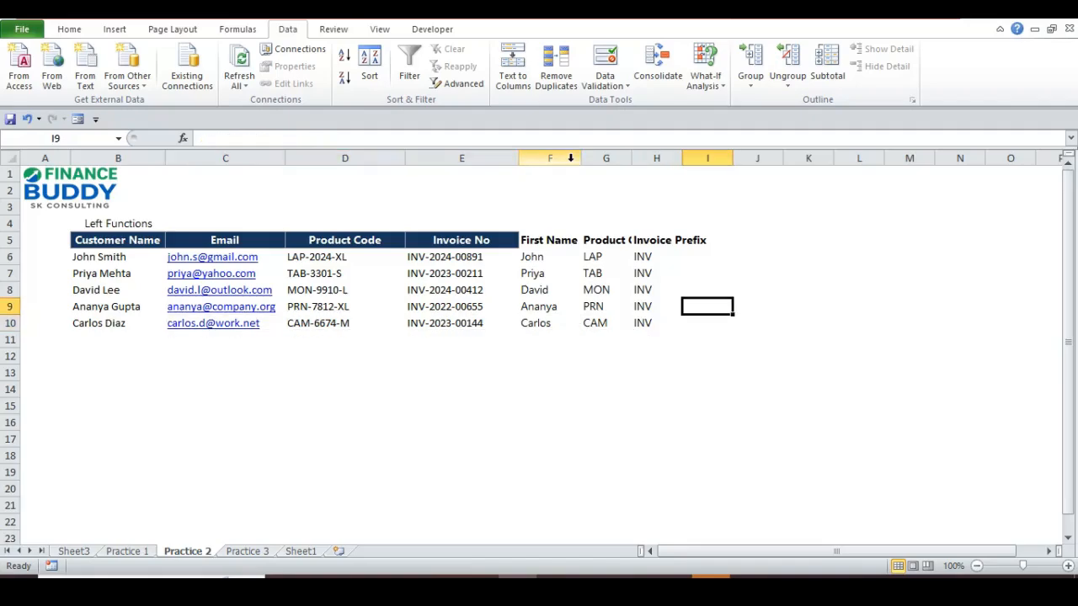
key(Up)
key(Up)
key(Up)
key(Up)
text(Email)
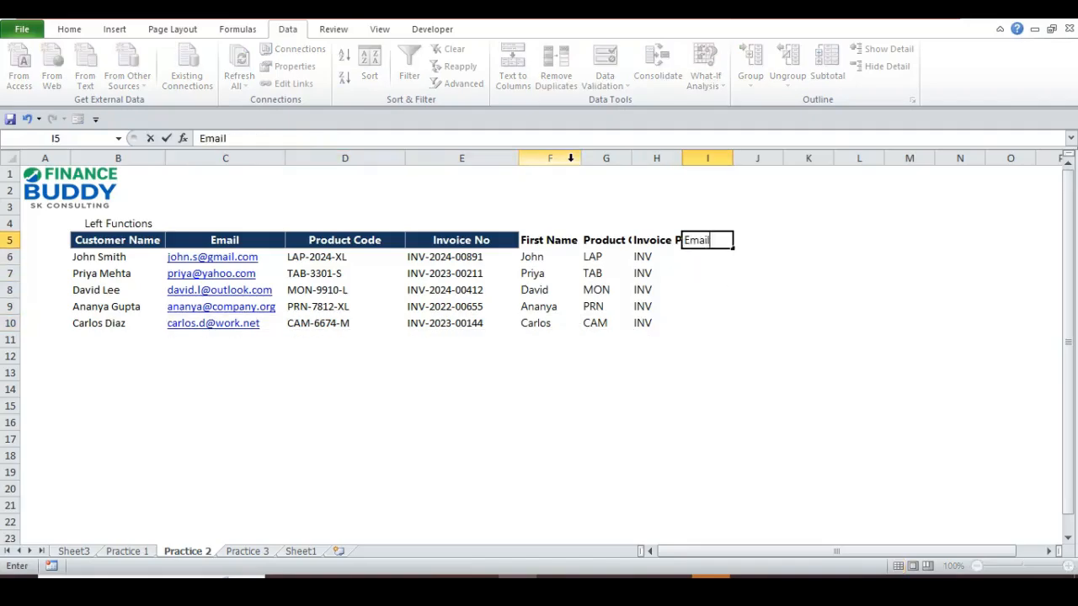
text( Prefix (before)
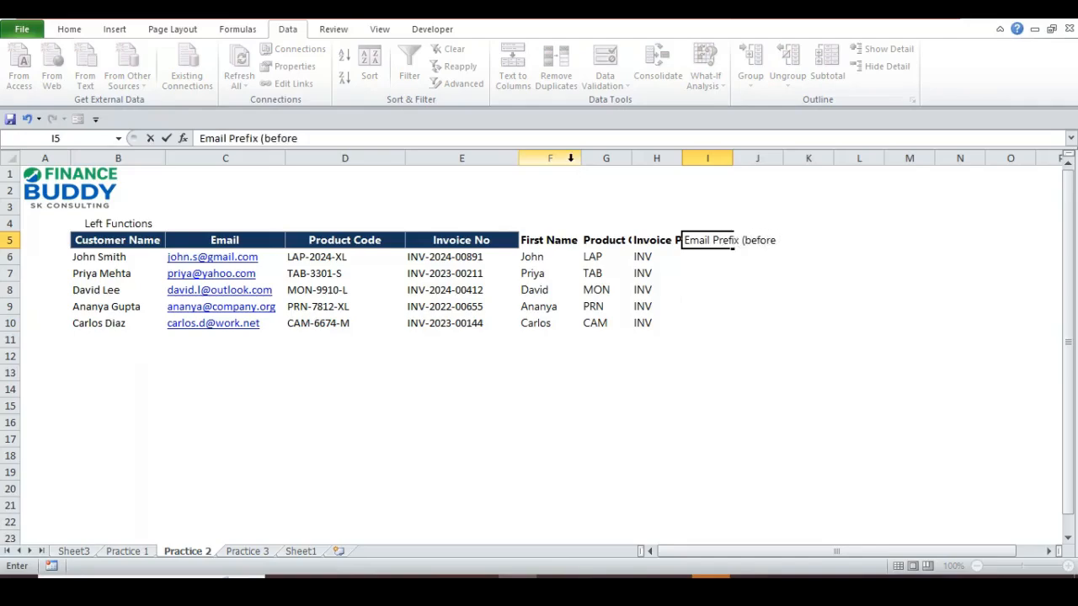
text( @)
click(736, 240)
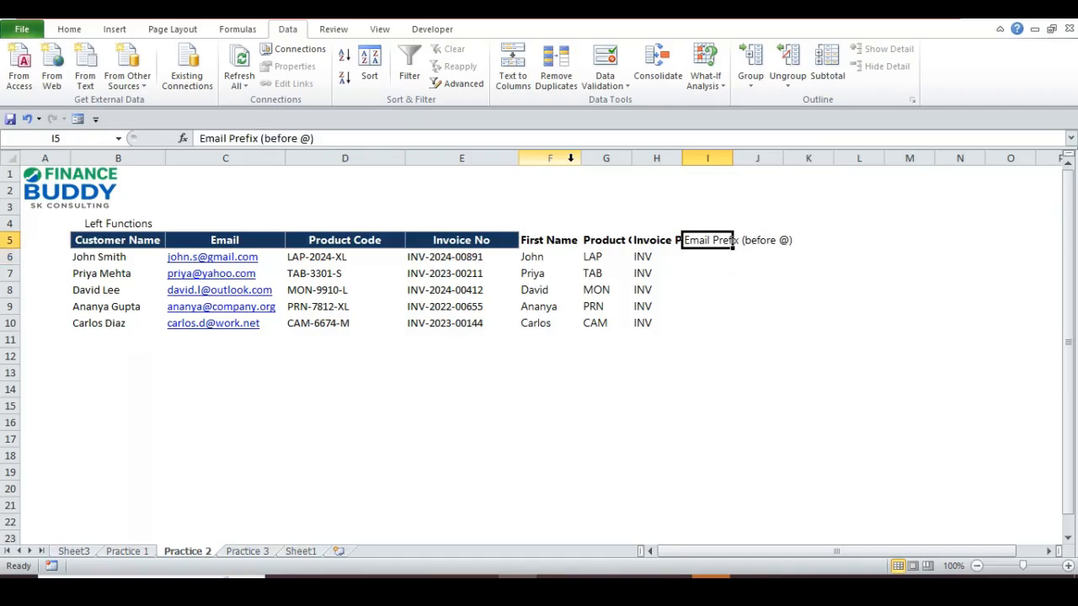
key(Down)
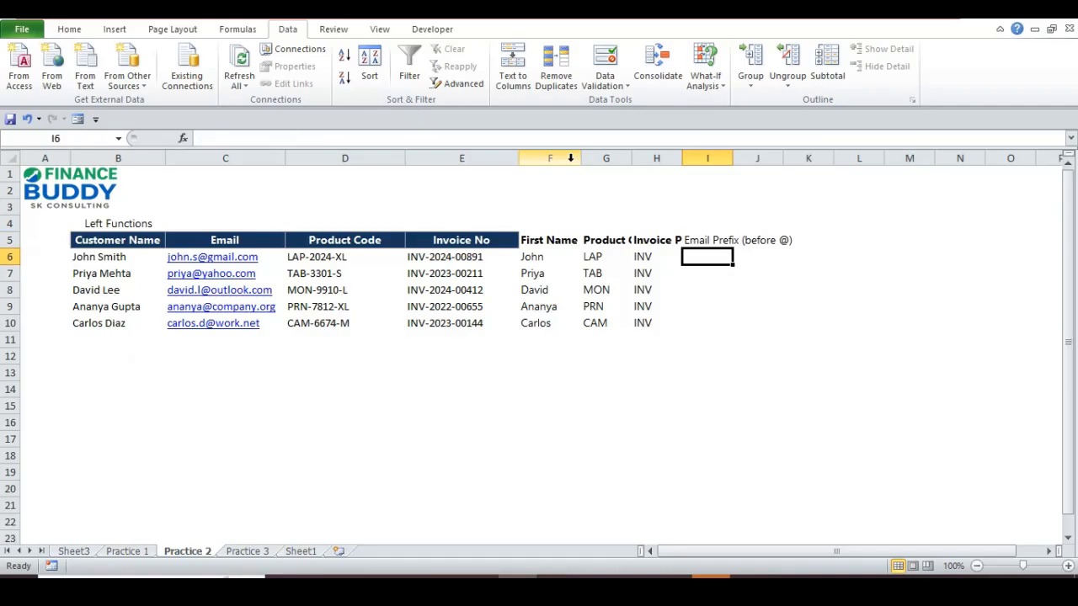
- Build the formula =LEFT(C6,FIND("@",C6)-1) in I6 to extract the first email's prefix
text(=left)
key(Tab)
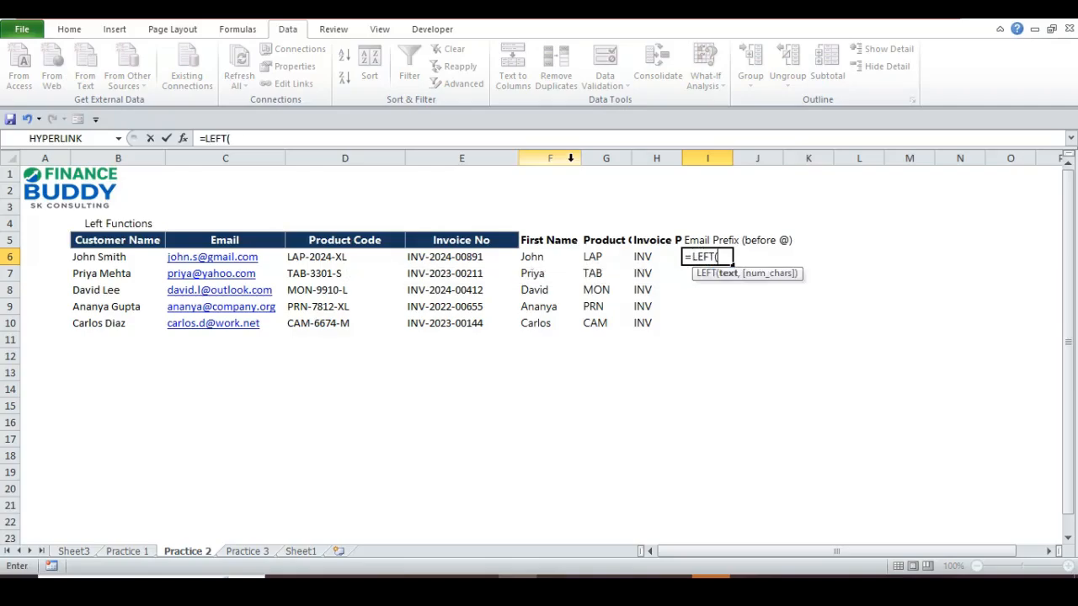
click(156, 257)
click(169, 257)
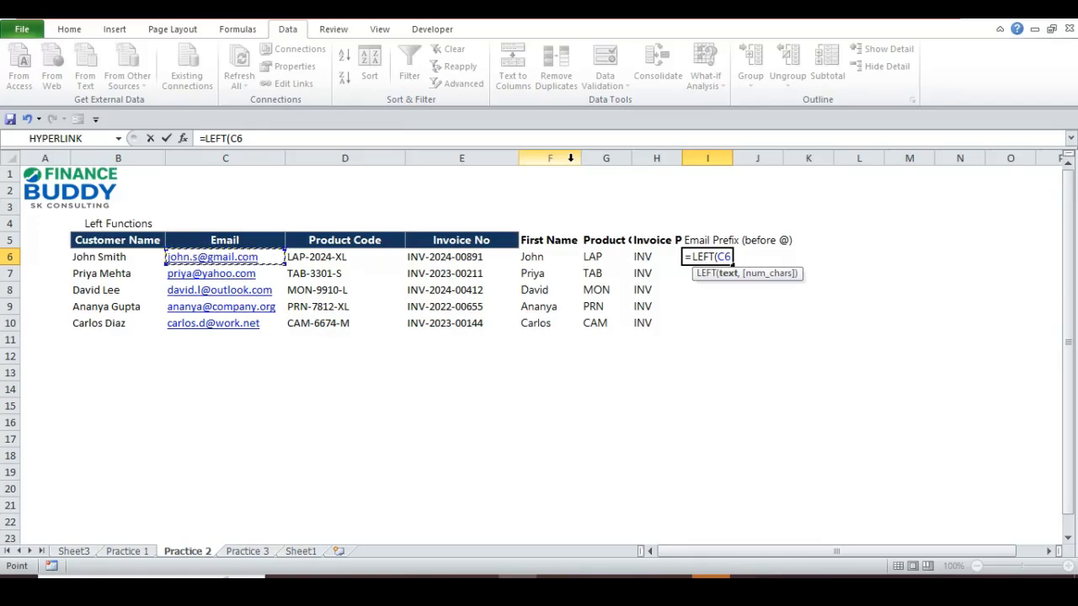
text(,)
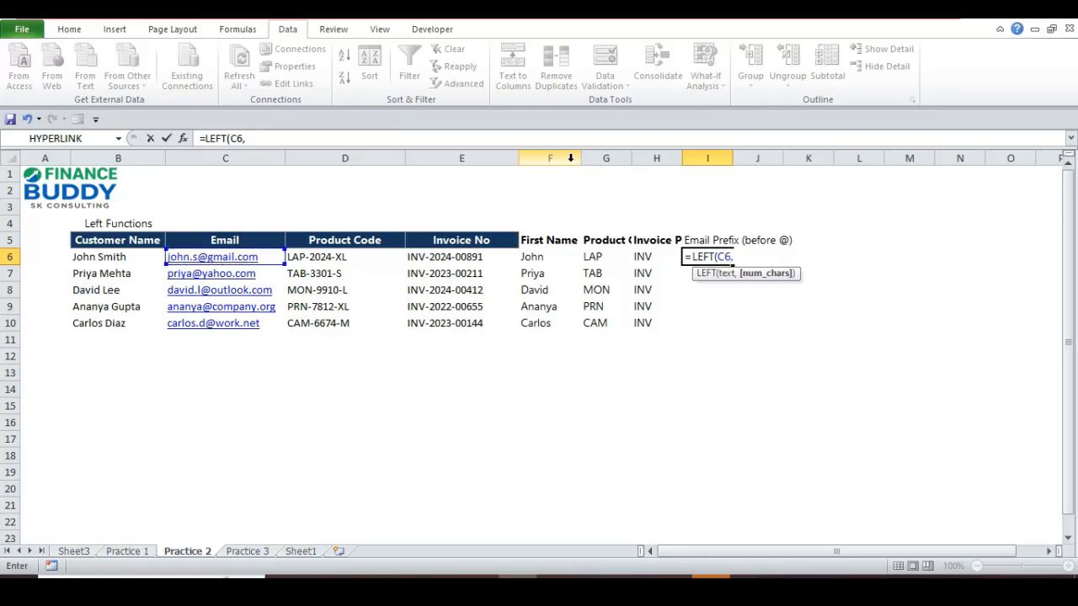
text(FIND()
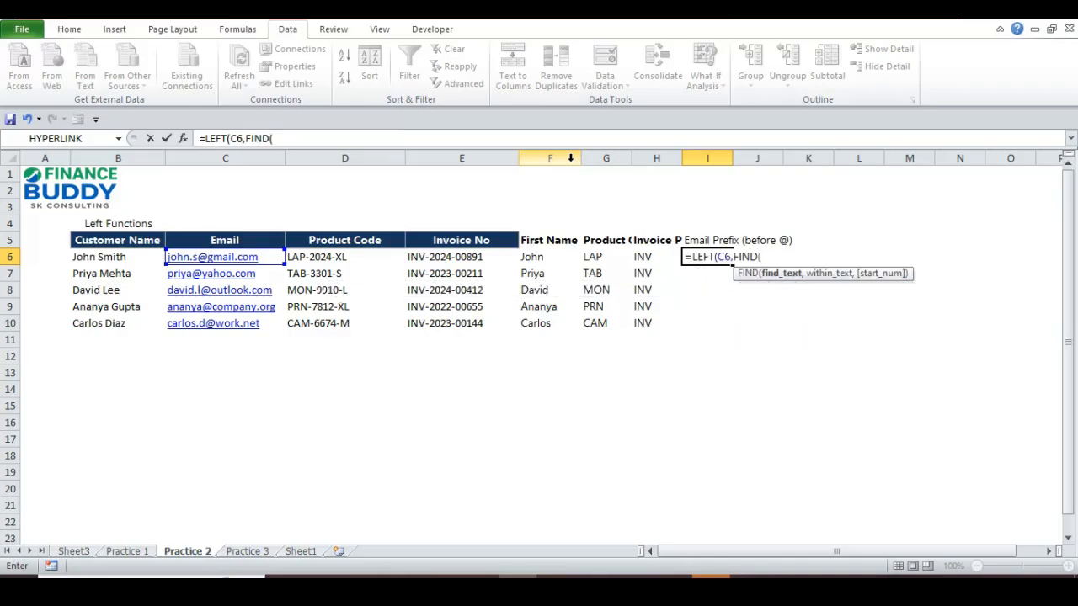
key(BackSpace)
text(("@",)
key(ctrl+Left)
key(ctrl+Left)
key(Right)
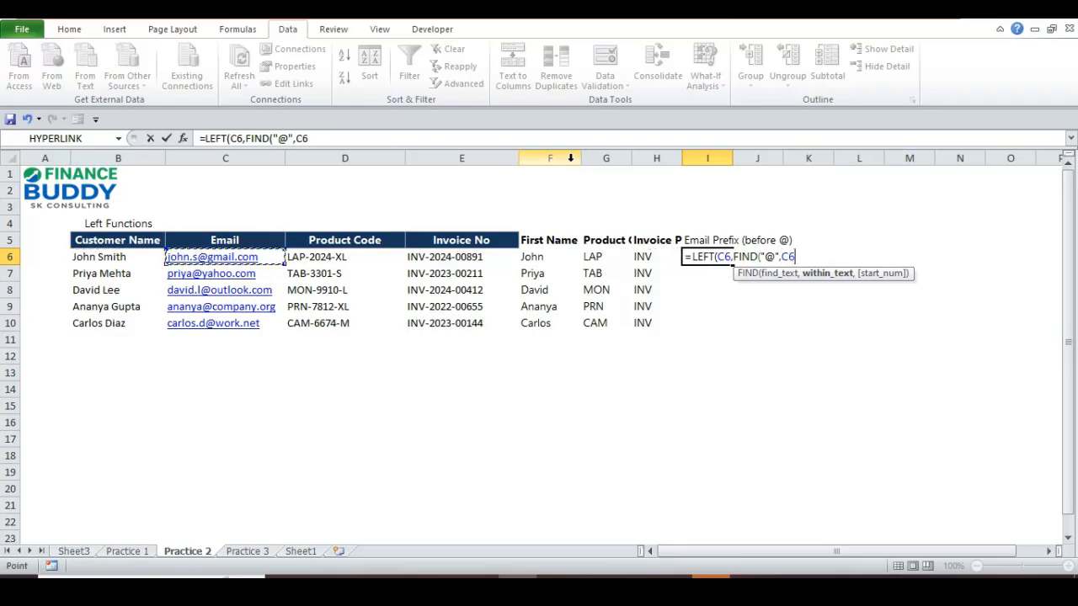
text(,)
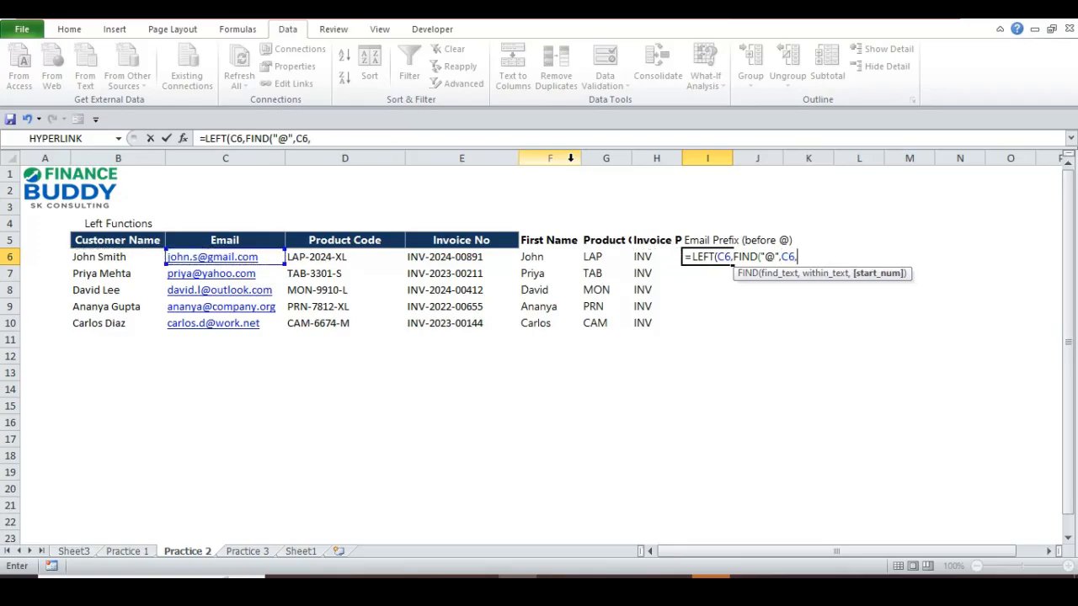
key(BackSpace)
text())
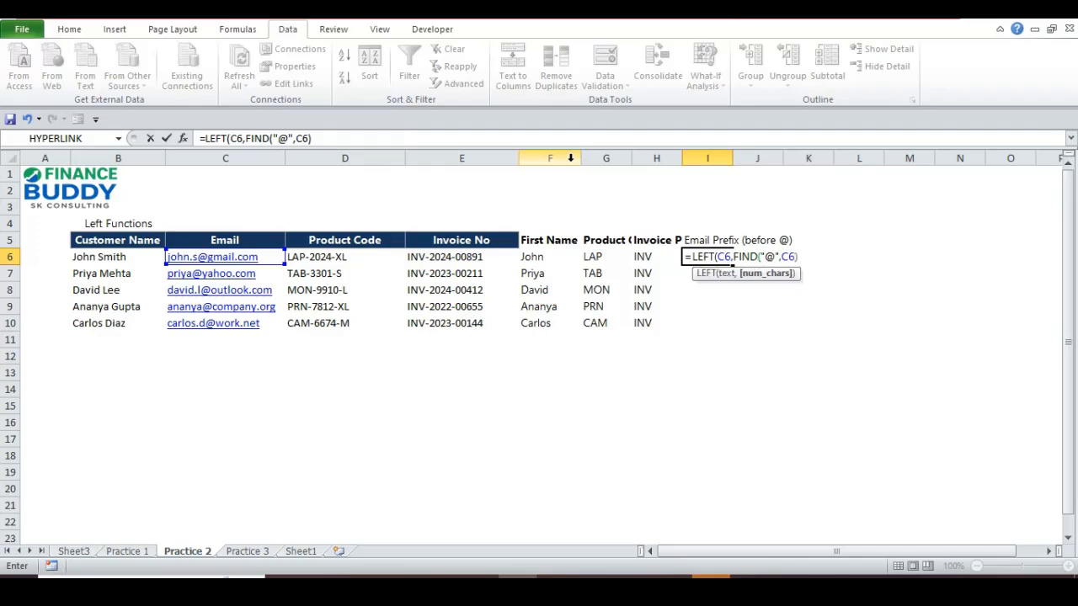
text()-1)
- Fill the email-prefix formula through I10, giving john.s, priya, david.l, ananya and carlos.d
key(ctrl+Return)
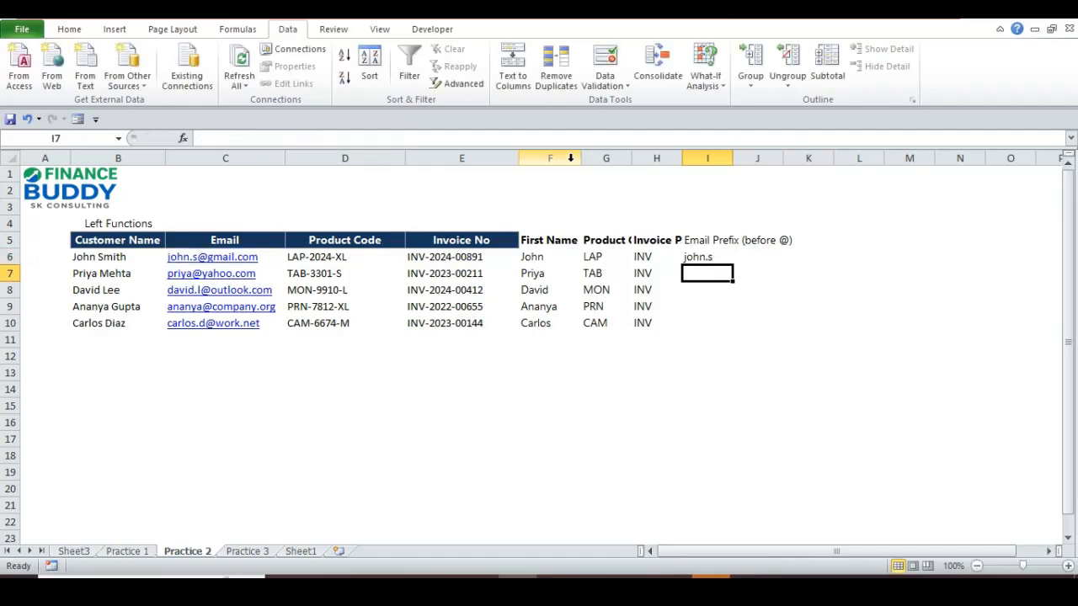
key(ctrl+c)
key(shift+Down)
key(shift+Down)
key(shift+Down)
key(shift+Down)
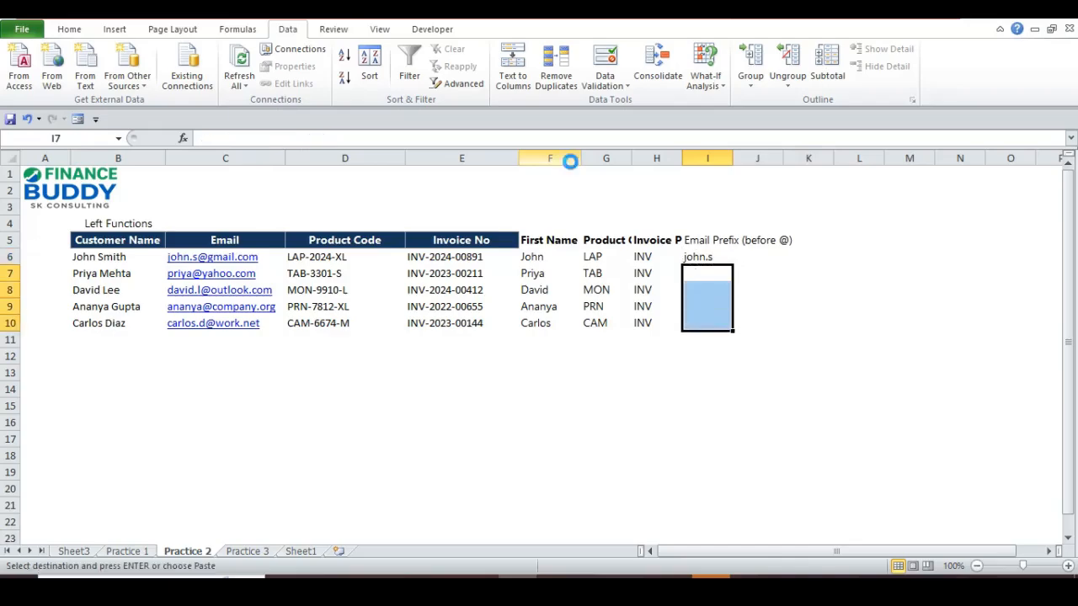
key(Return)
- Bold the I5 heading and review the First Name and Product Category formulas
key(Up)
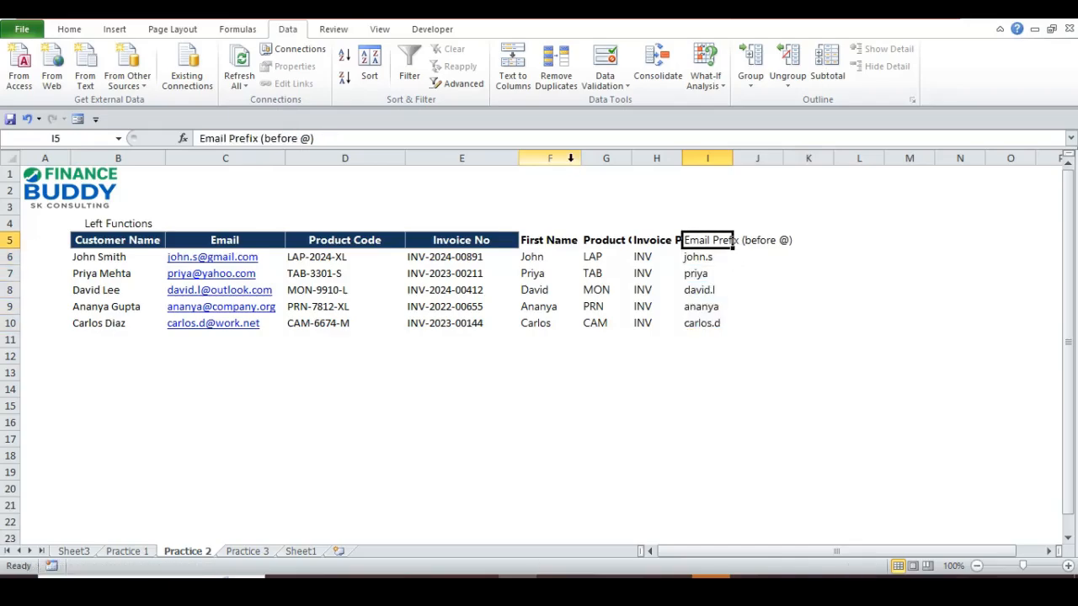
key(ctrl+b)
key(Down)
key(Left)
key(Left)
key(Left)
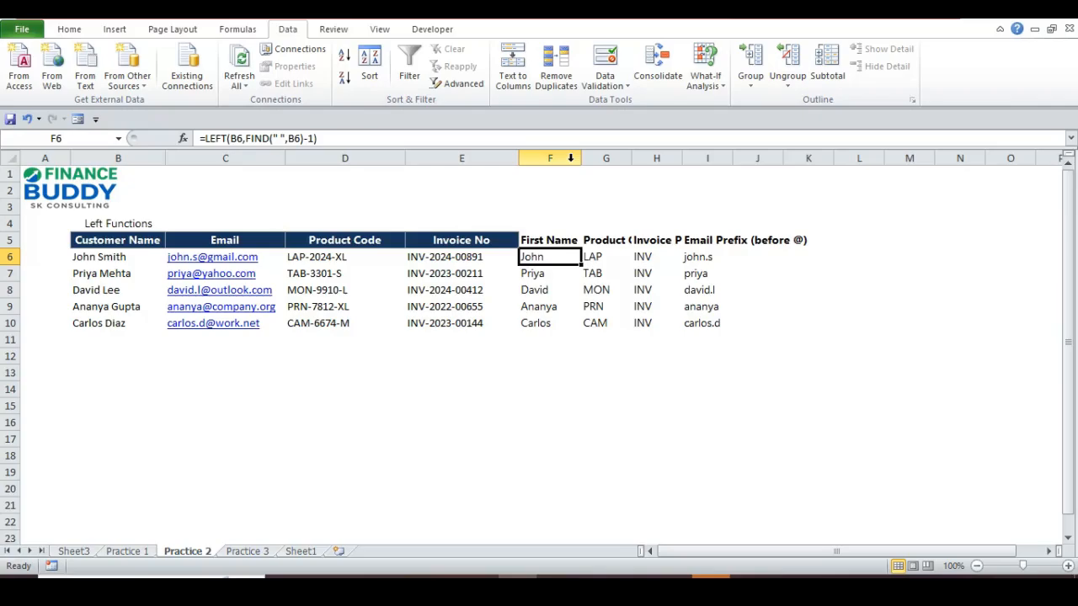
key(Right)
key(Left)
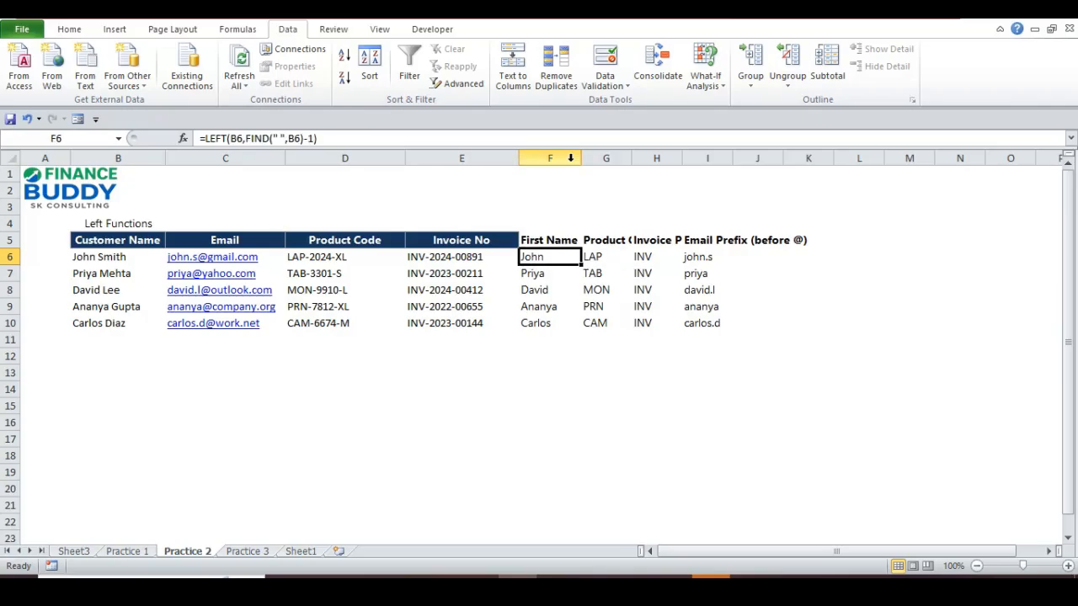